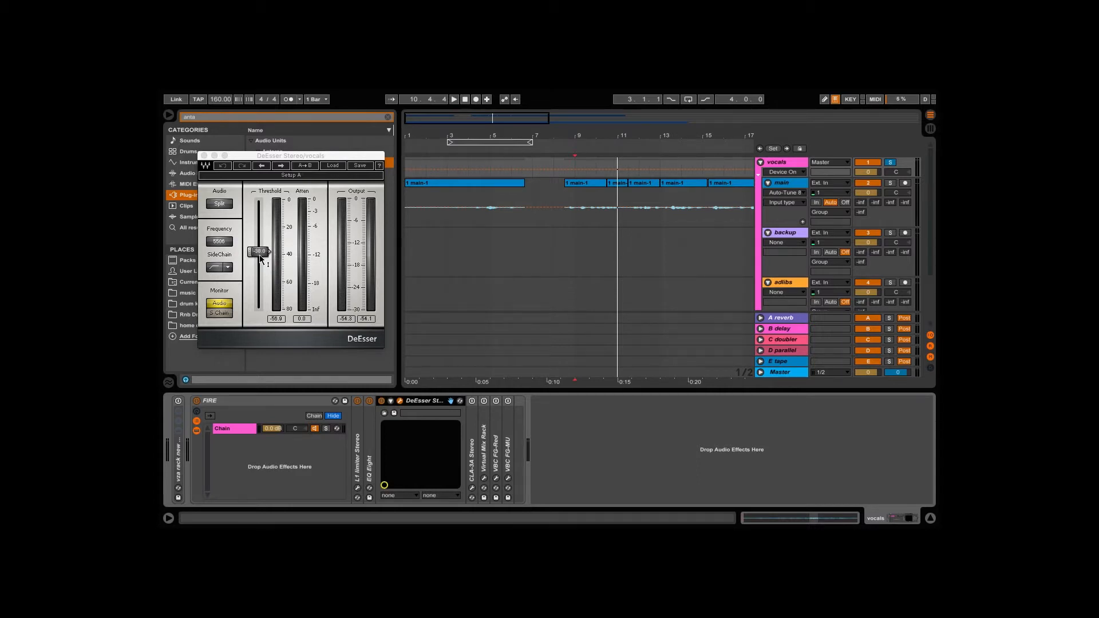
Lower the DeEsser threshold on the vocals group to about -60 while auditioning the vocals, and close the plug-in window.
key(space)
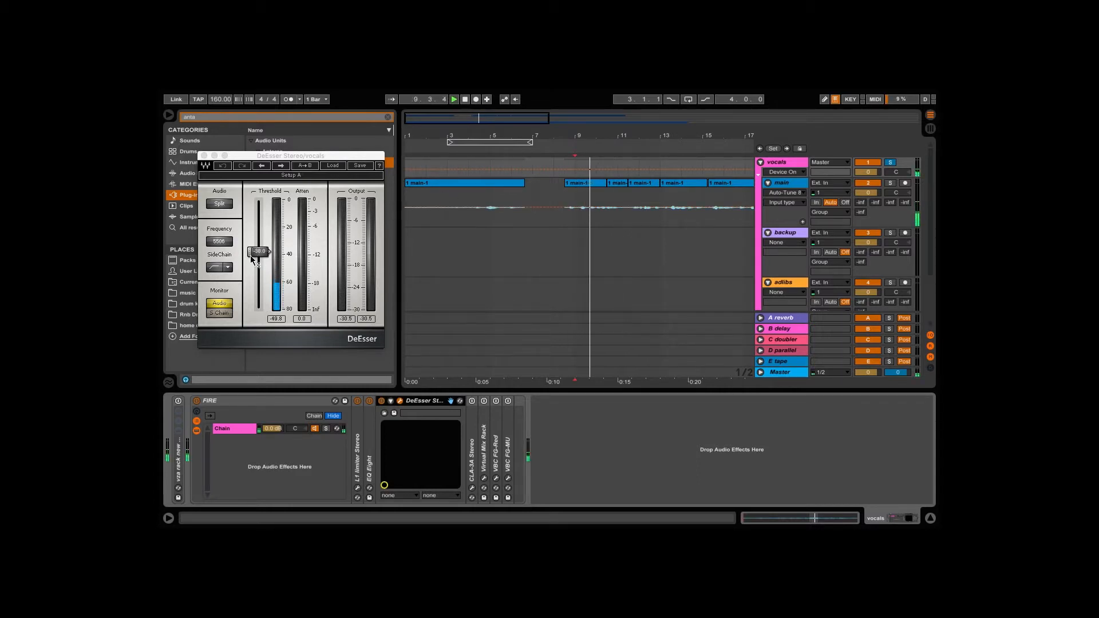
mouse_move(259, 251)
mouse_down()
mouse_move(258, 309)
mouse_move(259, 201)
mouse_move(269, 218)
mouse_move(269, 304)
mouse_move(270, 200)
mouse_move(261, 309)
mouse_move(261, 261)
mouse_up()
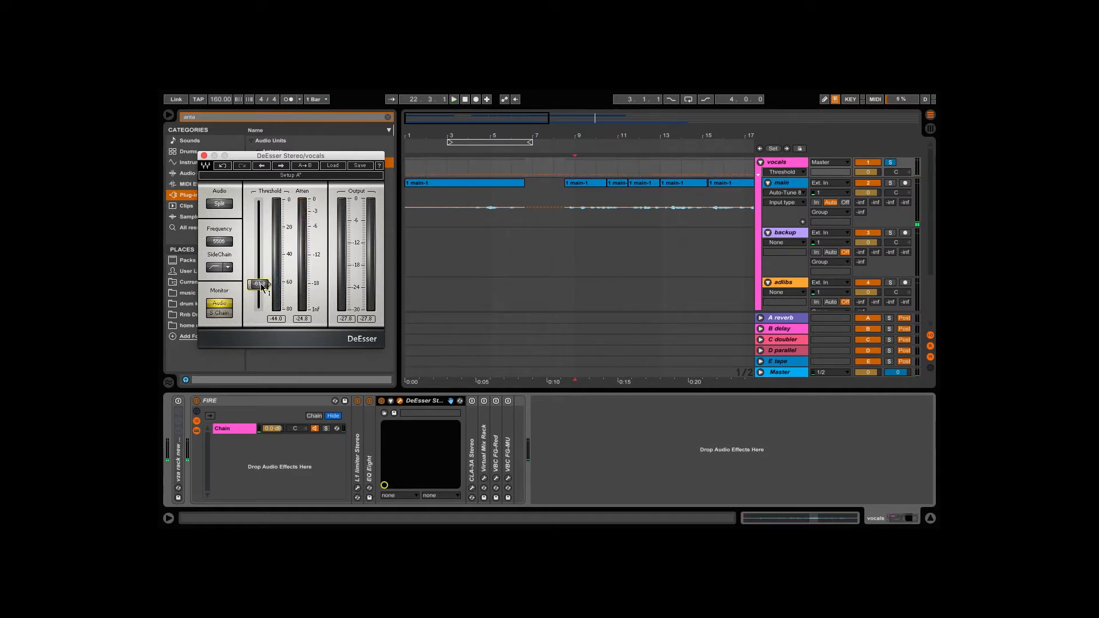
click(570, 215)
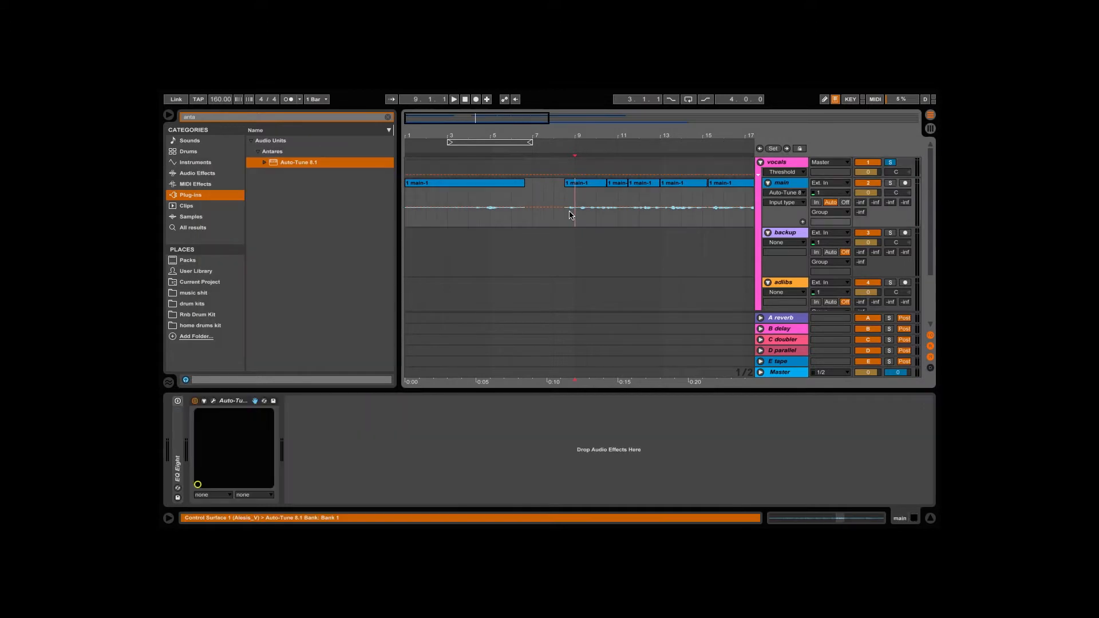
click(782, 164)
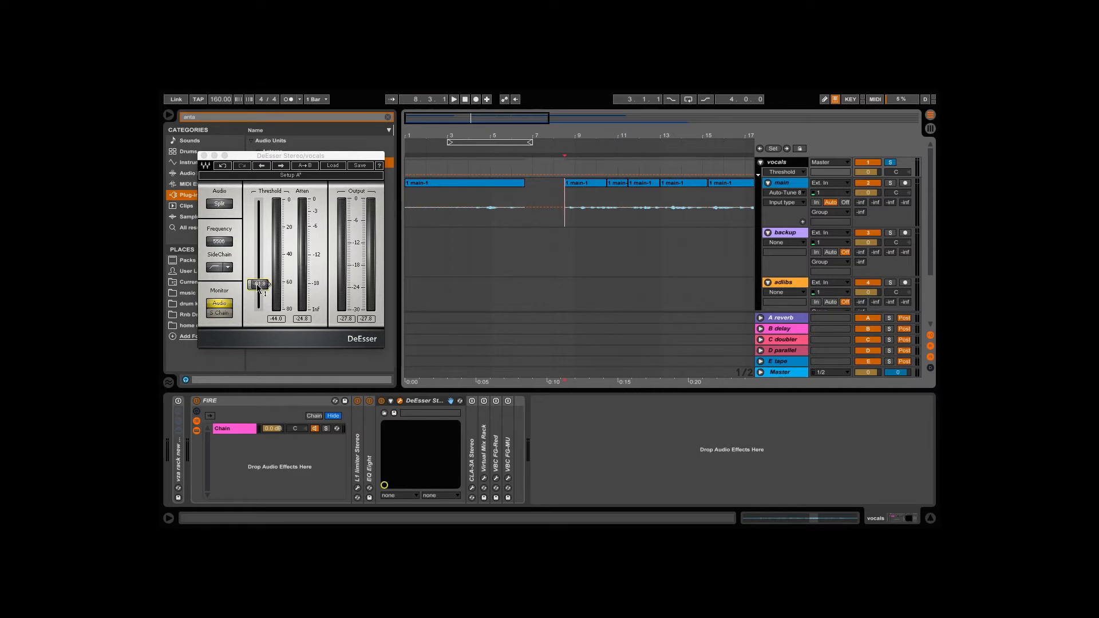
key(space)
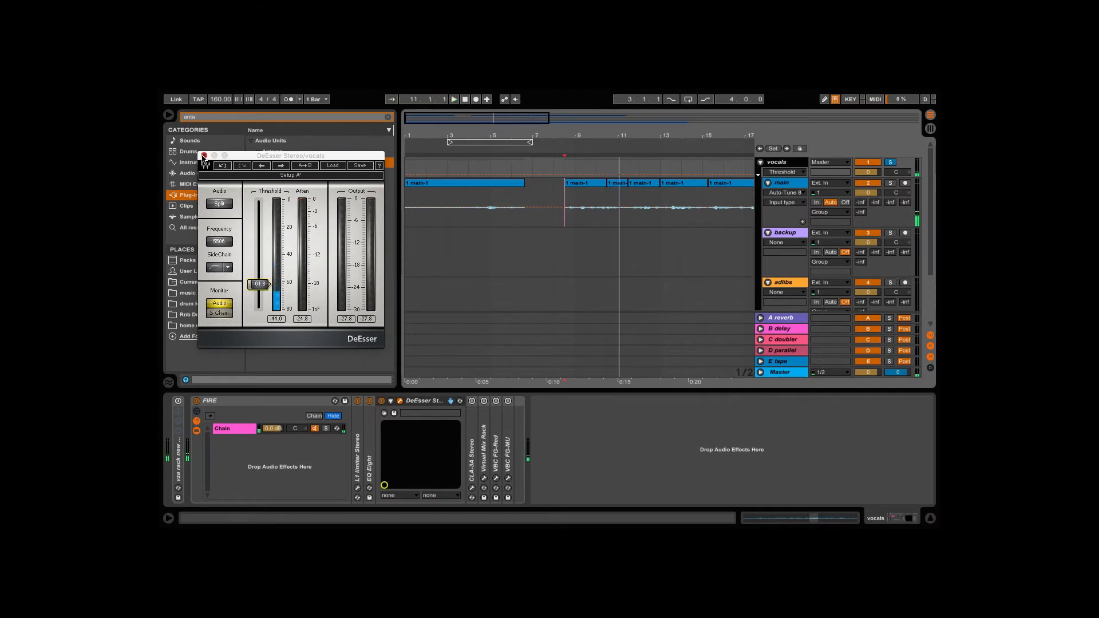
click(203, 158)
Collapse the DeEsser, expand the CLA-3A compressor, and switch it on after playing the vocals from 8.3.1 without it.
double_click(441, 403)
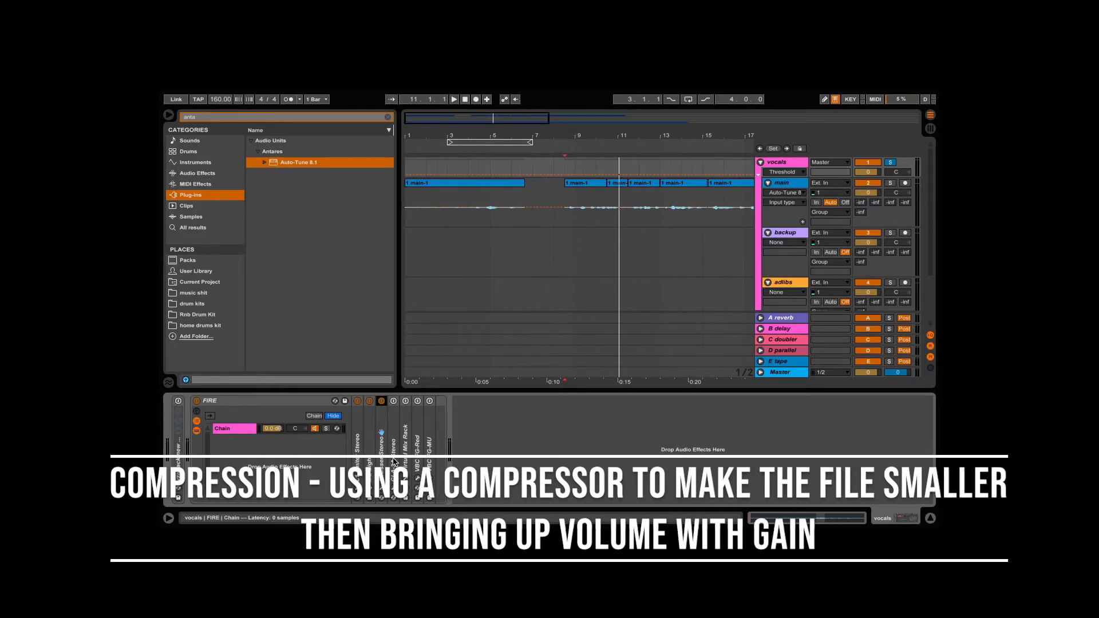
double_click(394, 462)
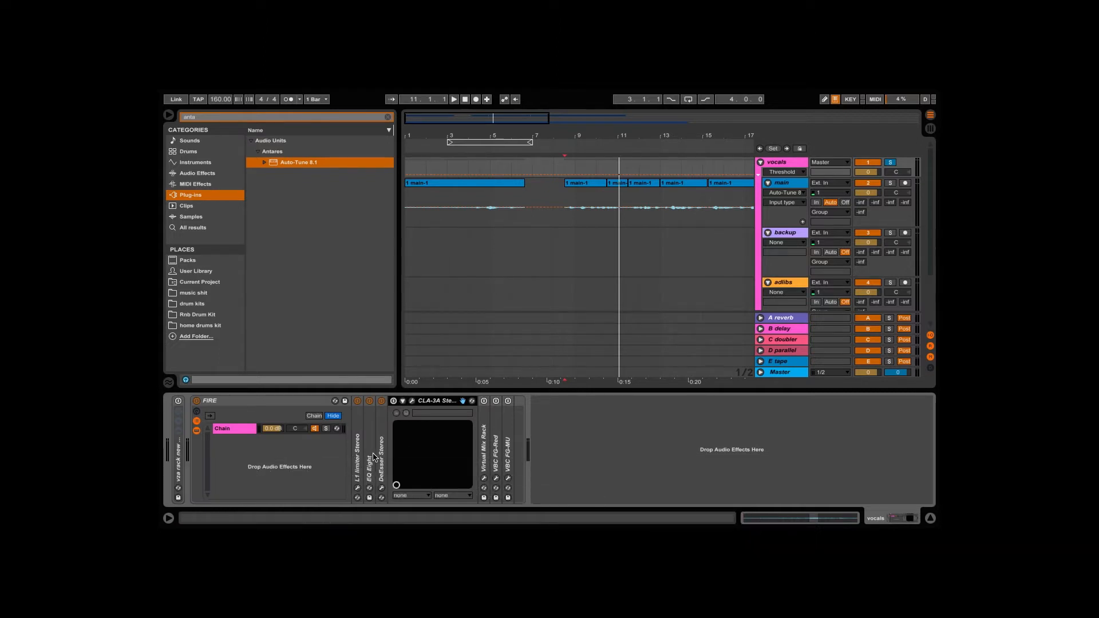
click(394, 402)
click(393, 402)
click(578, 210)
key(space)
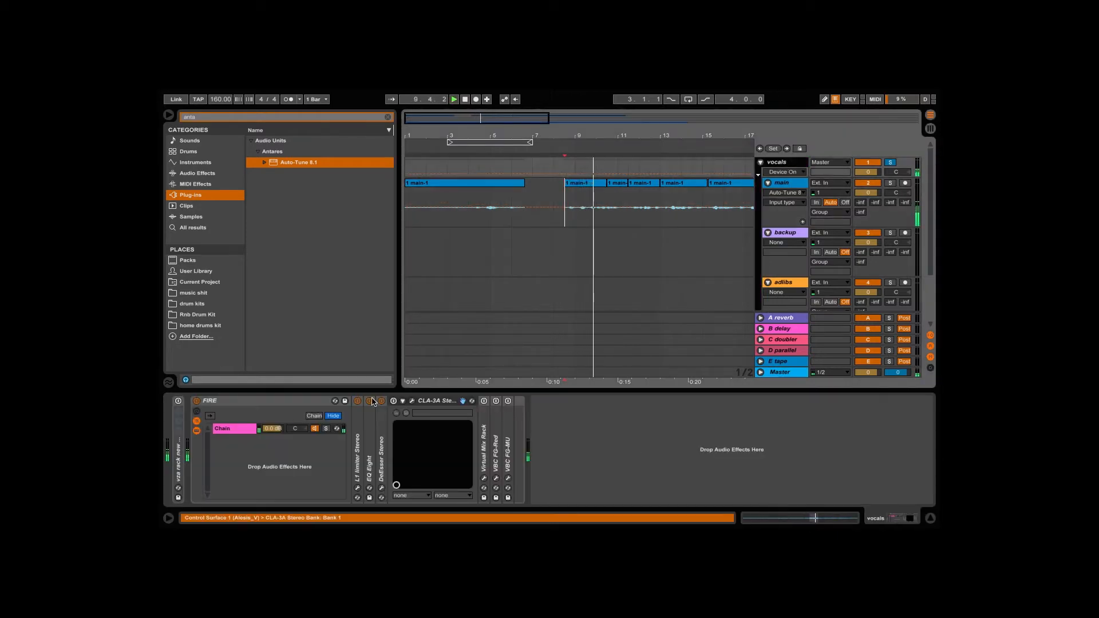
click(393, 402)
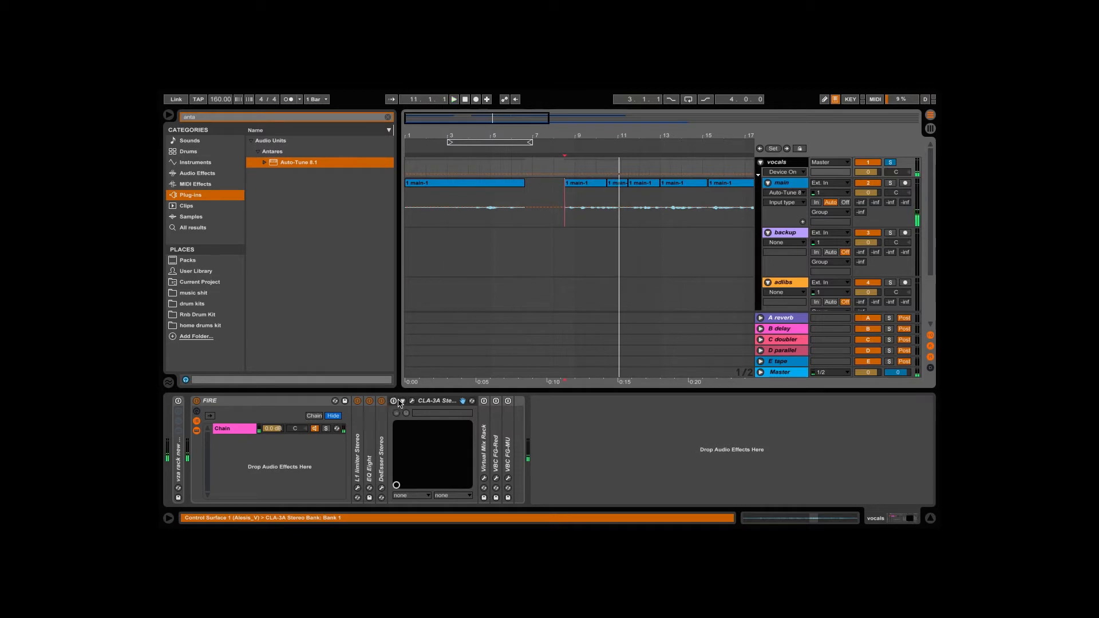
click(393, 401)
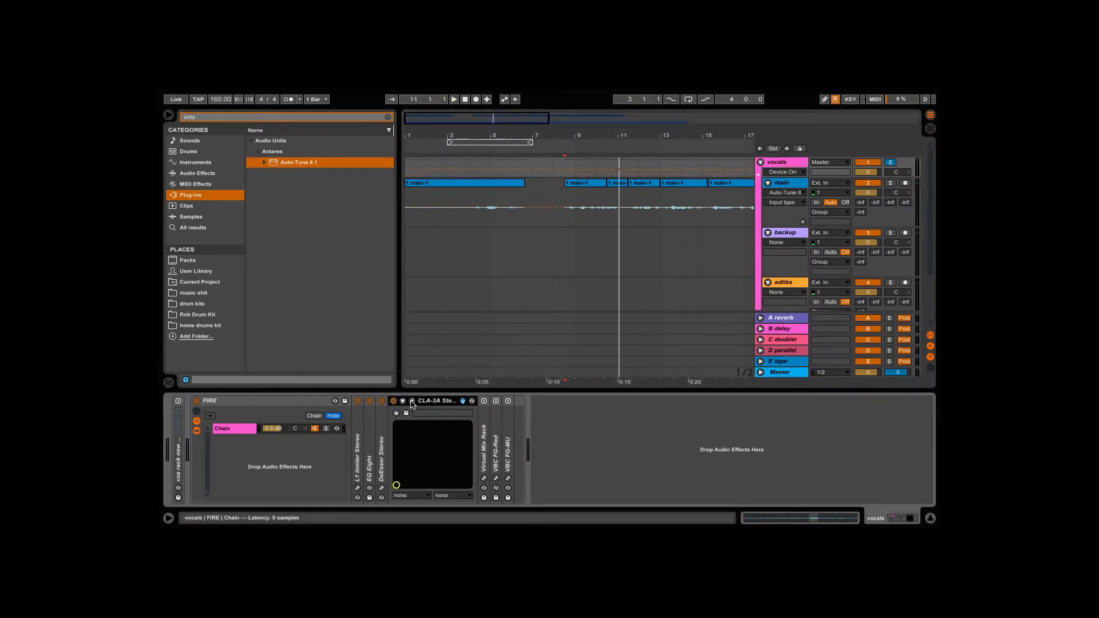
Open the CLA-3A controls, set the gain to 4 and the peak reduction to 0, and audition the vocals.
click(411, 402)
drag(231, 235, 232, 252)
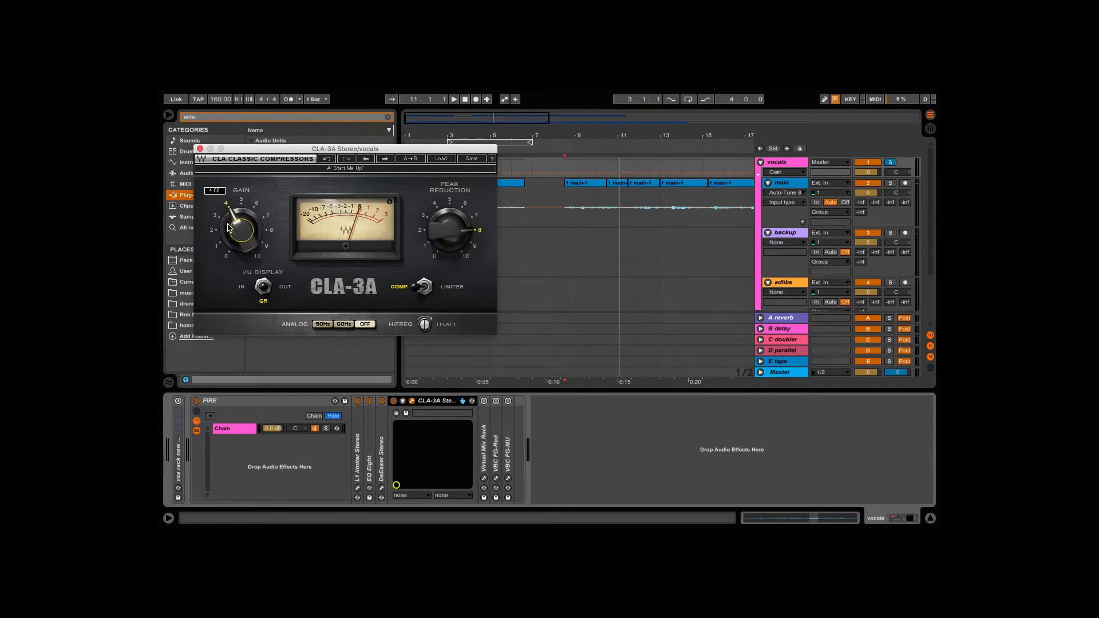
drag(438, 236, 452, 233)
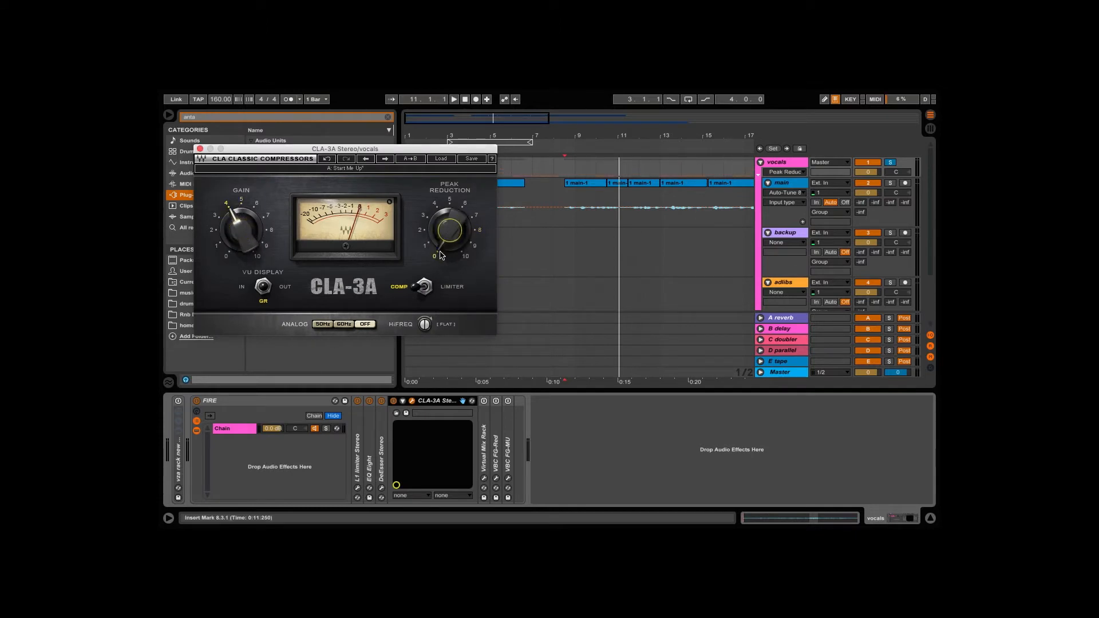
key(space)
mouse_move(442, 255)
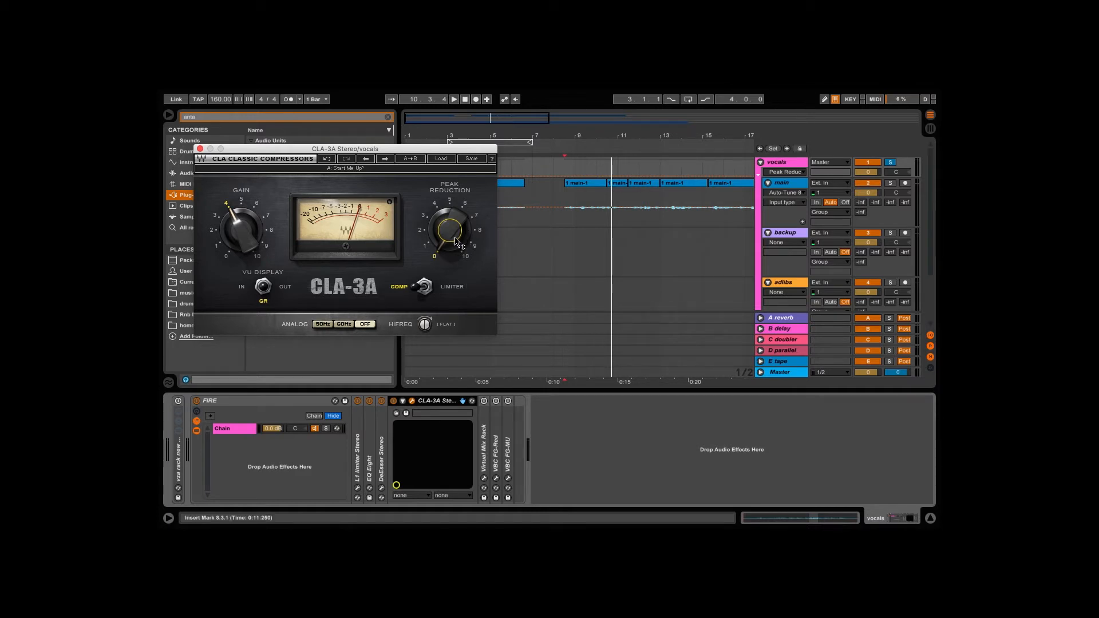
Raise the CLA-3A peak reduction to 9 while playing the vocals.
key(space)
mouse_move(455, 237)
mouse_down()
mouse_move(454, 177)
mouse_move(454, 188)
mouse_up()
key(space)
key(space)
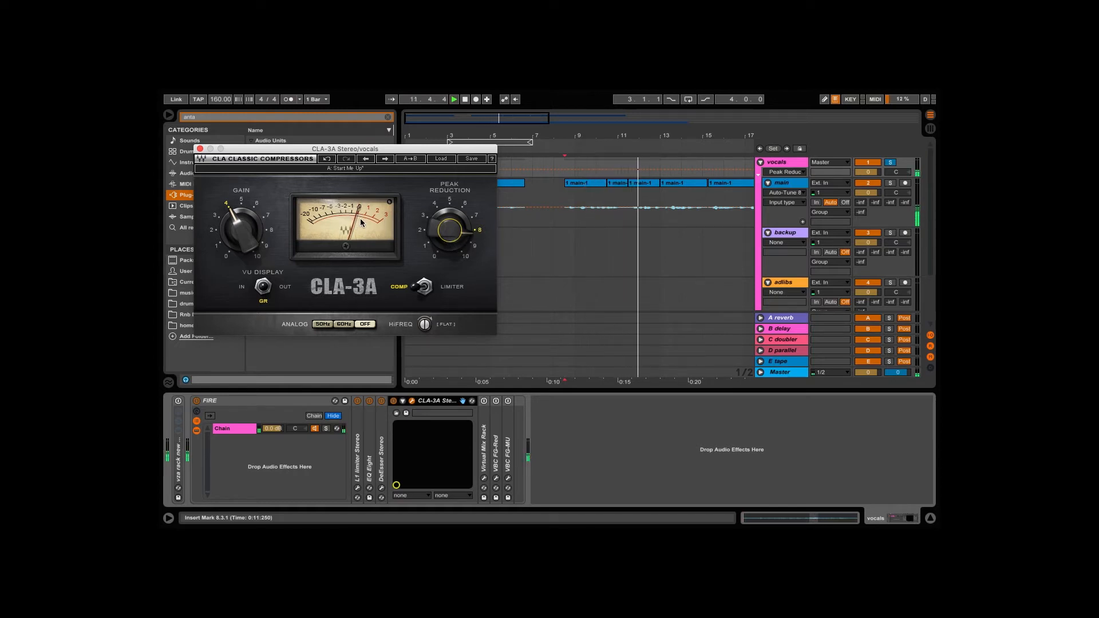
drag(455, 238, 450, 218)
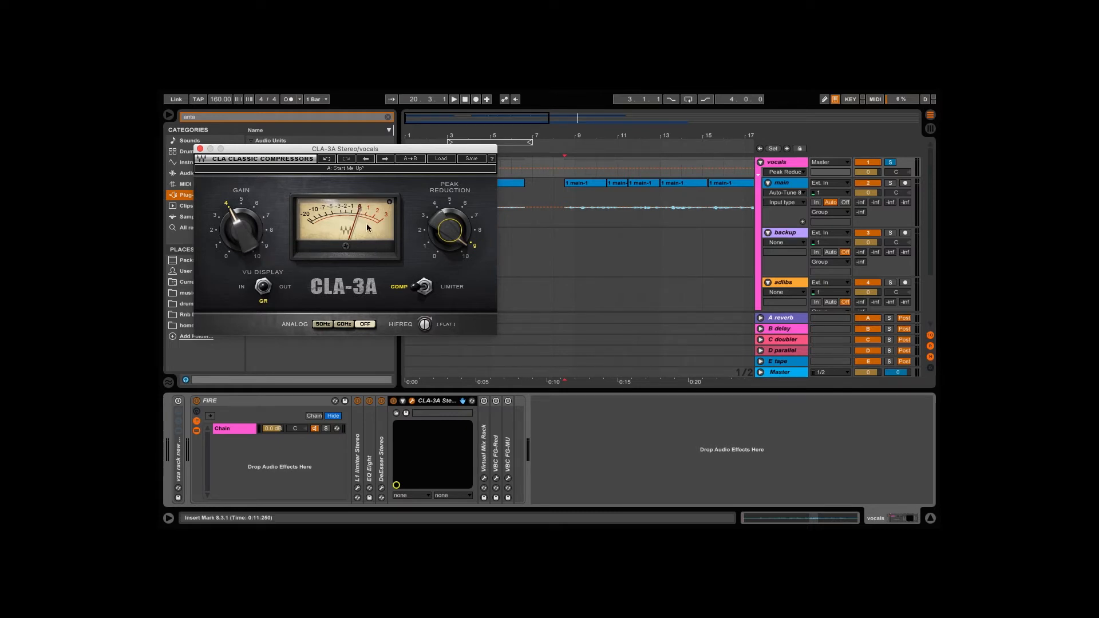
key(space)
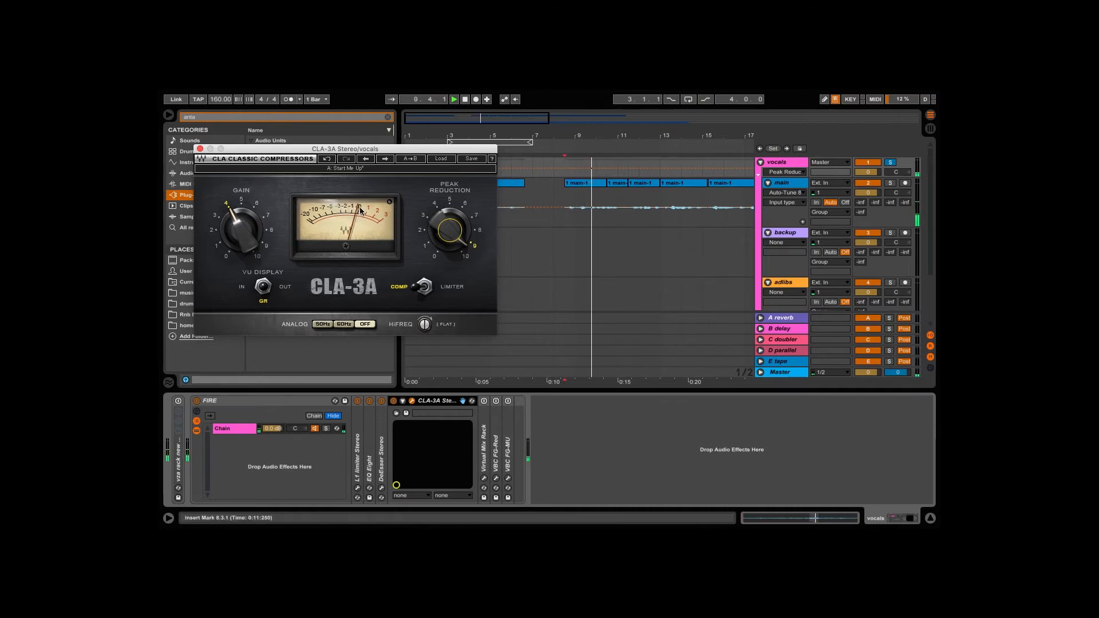
Raise the CLA-3A gain to about 5 and the peak reduction to about 9.6 during playback, and close the plug-in window.
click(240, 229)
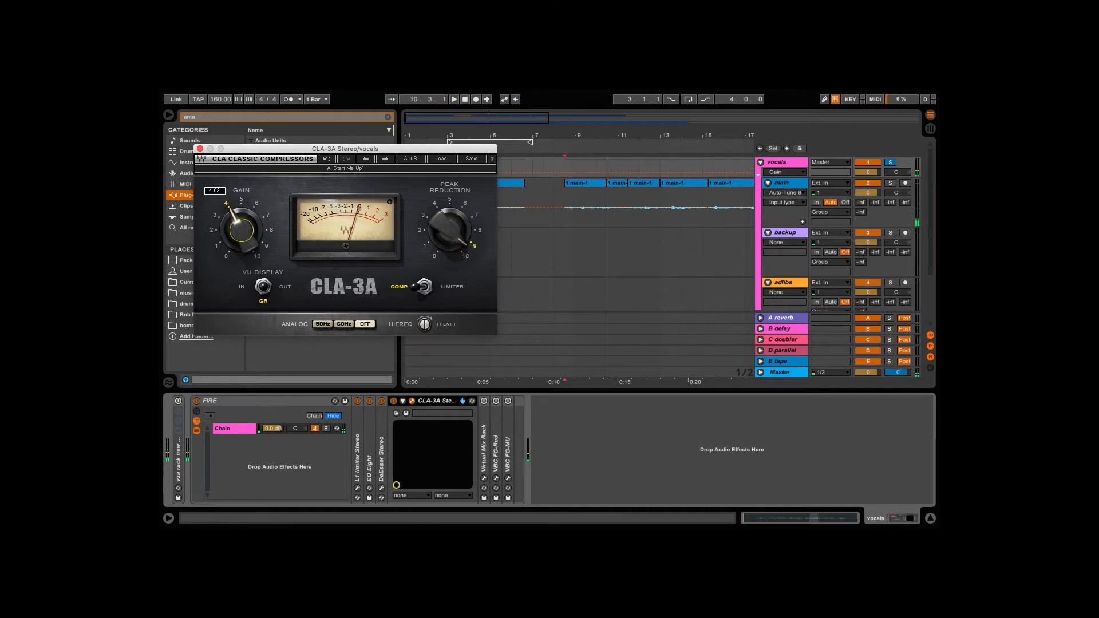
key(space)
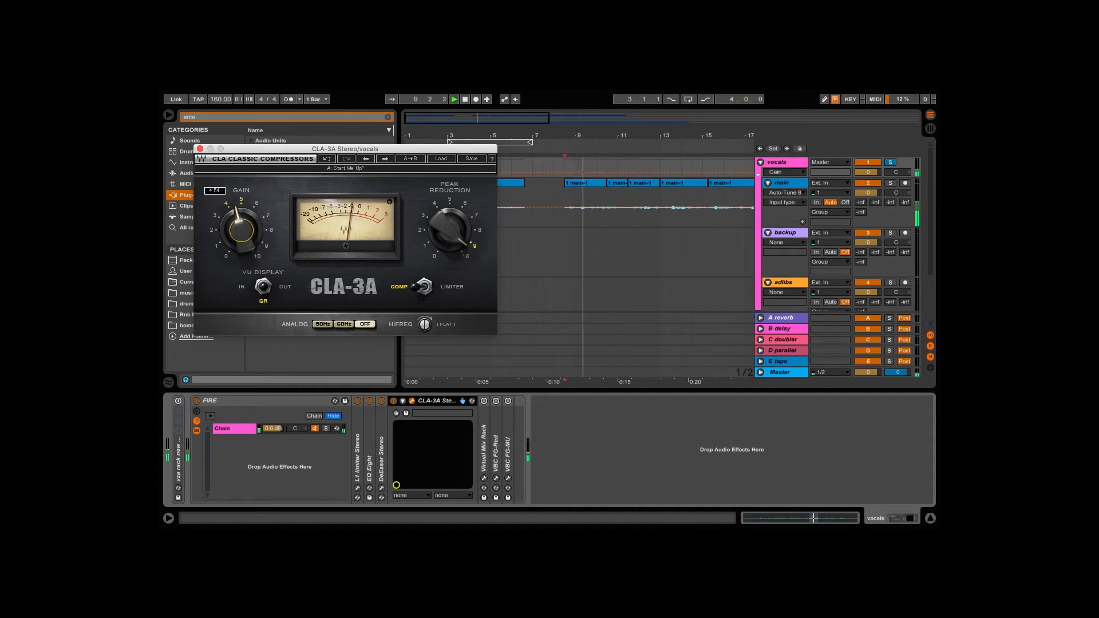
drag(241, 230, 241, 215)
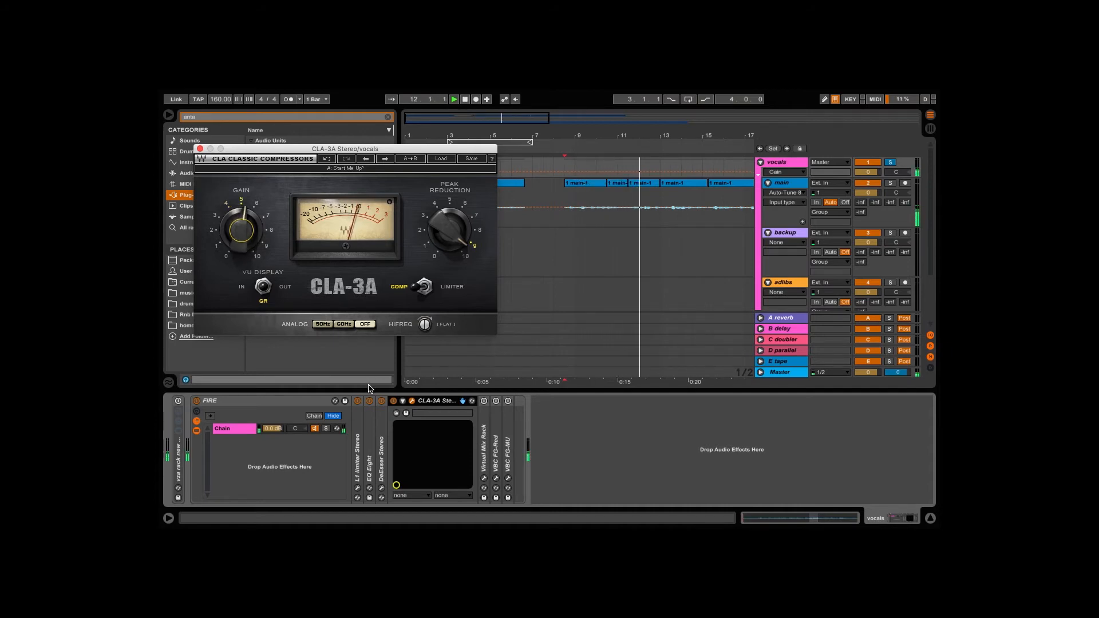
drag(464, 244, 464, 239)
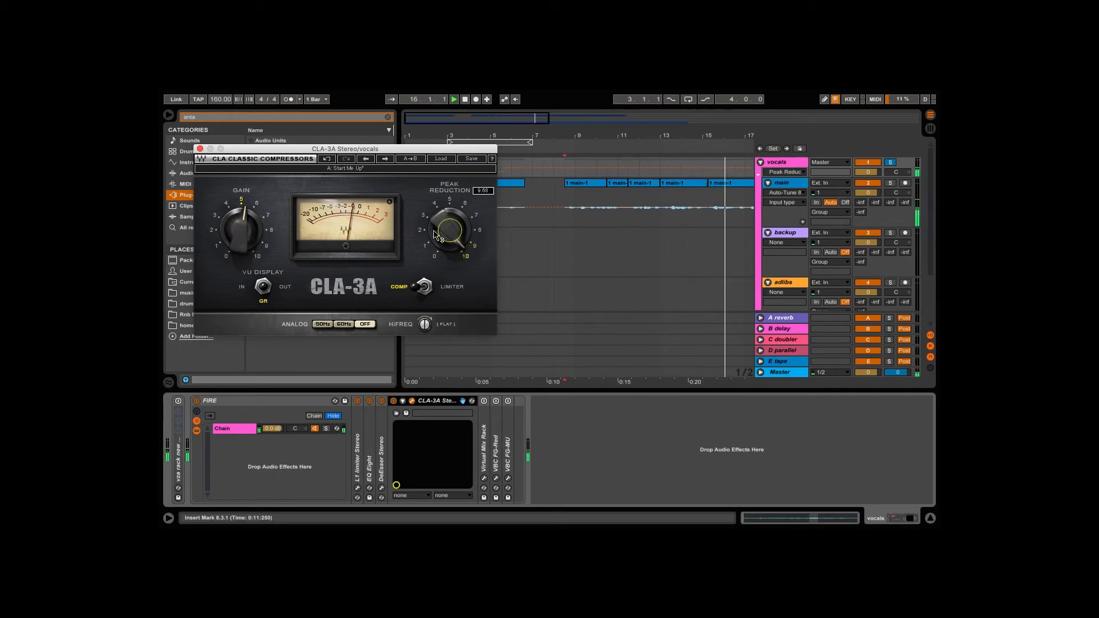
click(200, 150)
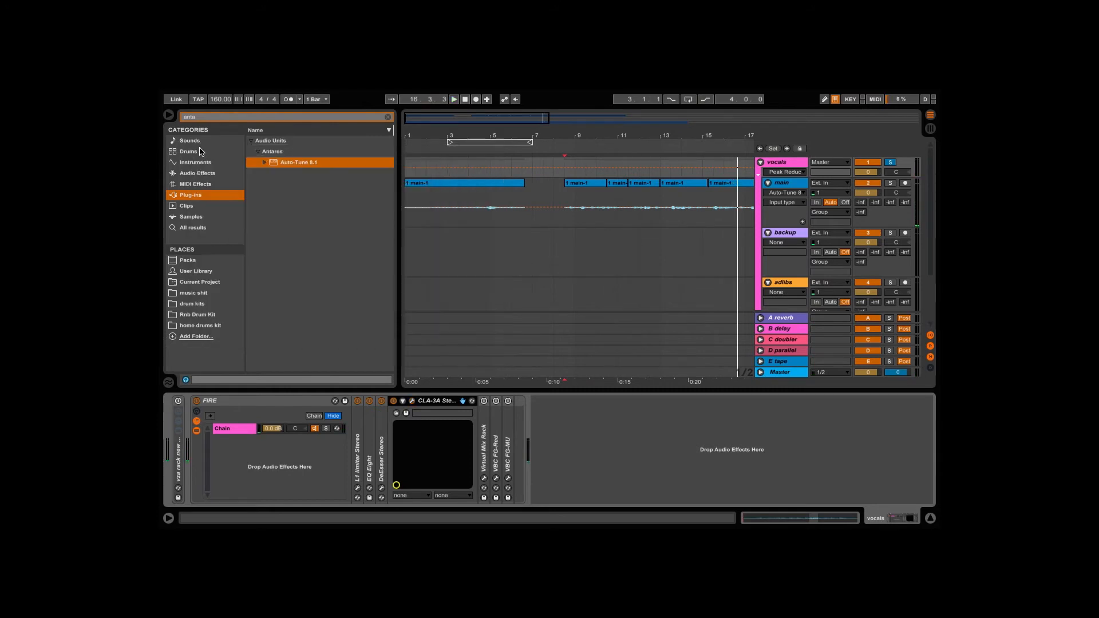
Compare the vocals with the CLA-3A bypassed and active during playback, and check its settings.
click(393, 401)
key(space)
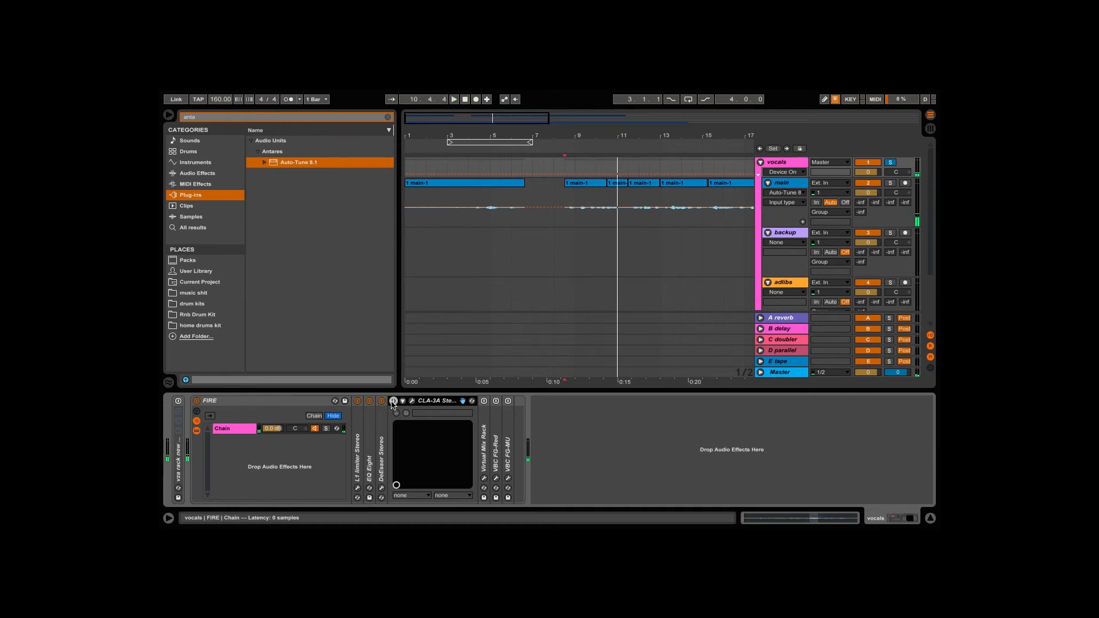
click(394, 401)
key(space)
key(space)
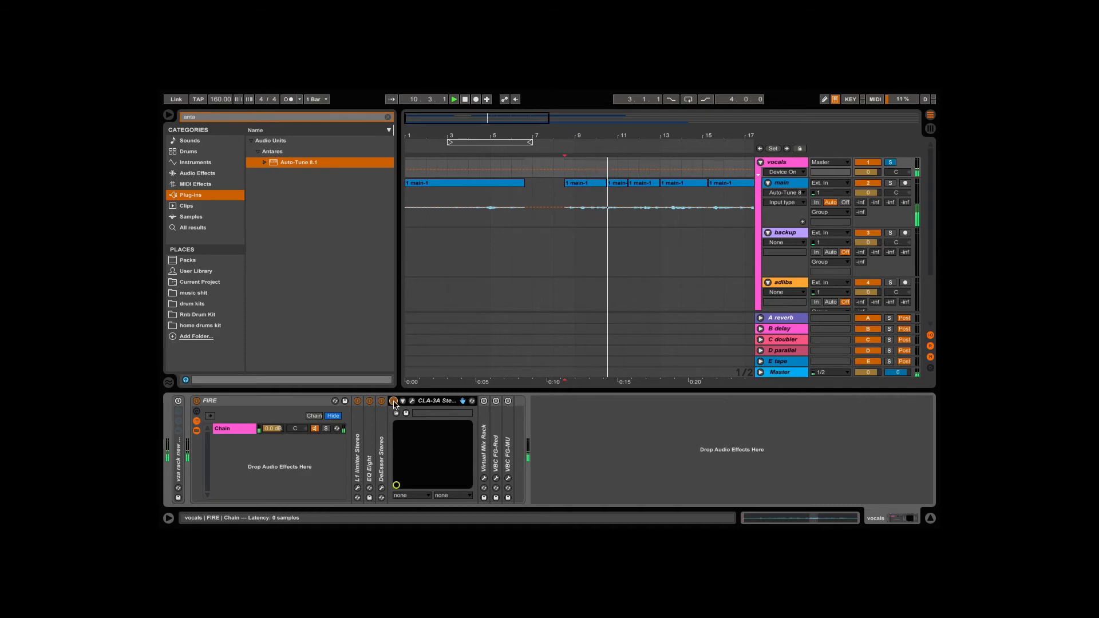
click(412, 401)
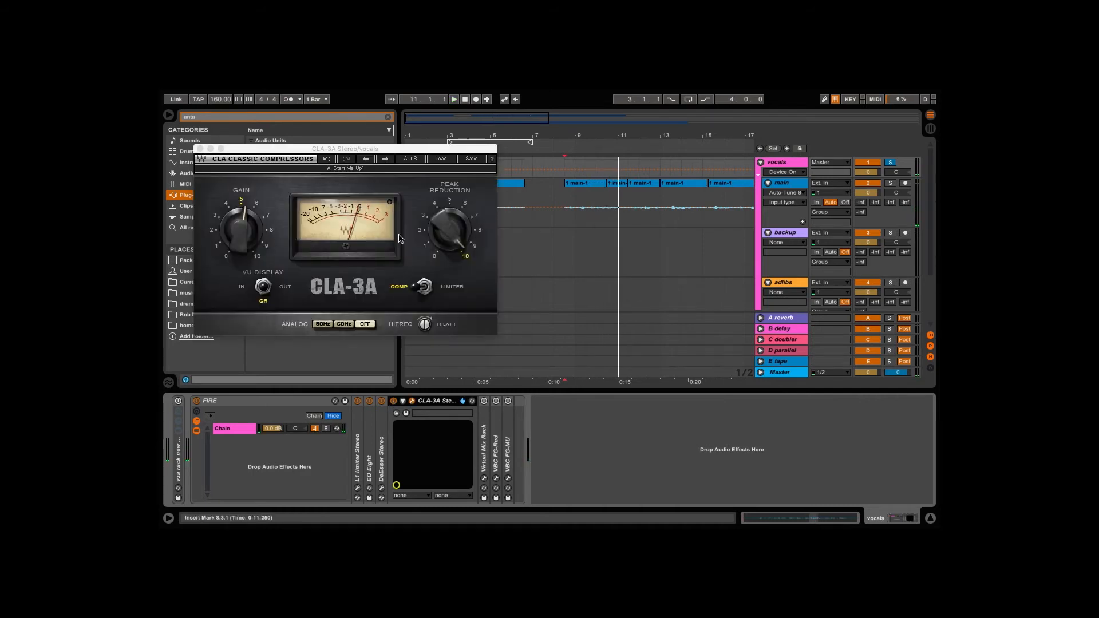
click(200, 149)
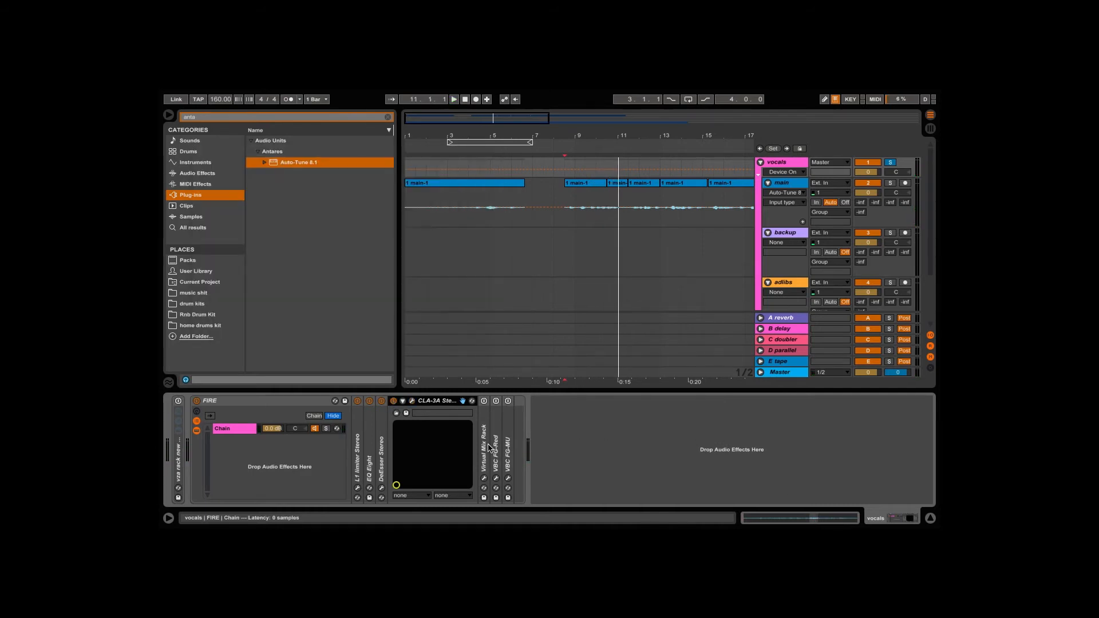
Copy the EQ Eight and place the duplicate between the CLA-3A and the Virtual Mix Rack, expanded for editing.
double_click(433, 402)
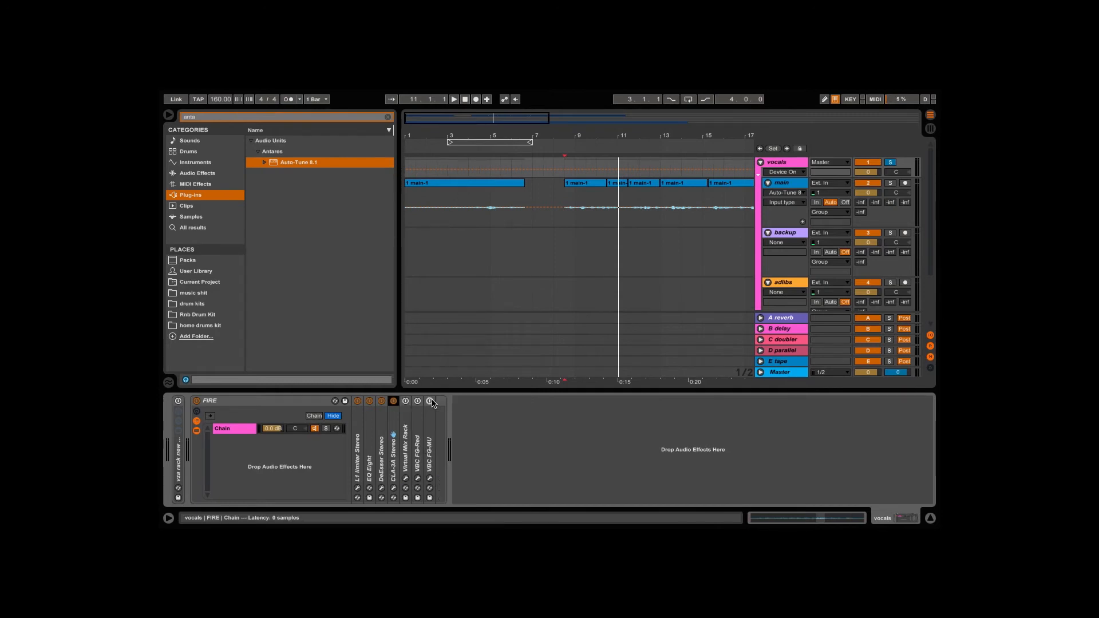
click(369, 464)
click(442, 460)
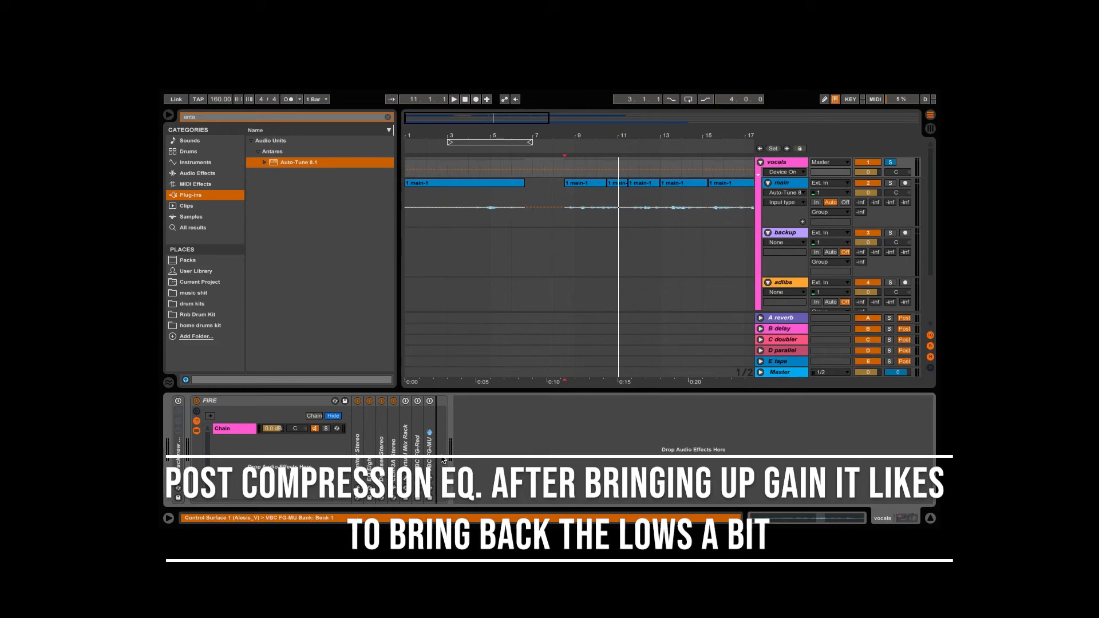
key(super+v)
drag(426, 430, 399, 428)
double_click(407, 424)
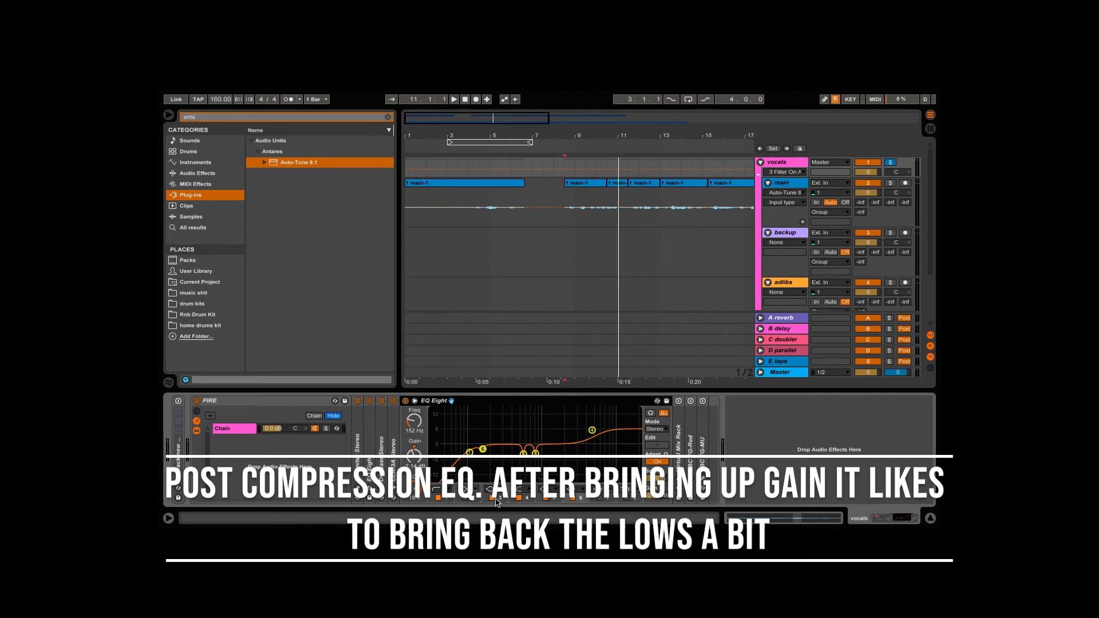
Disable every band of the copied EQ Eight except band 1, set that band's frequency to 59.3 Hz while auditioning, and collapse the device.
click(519, 498)
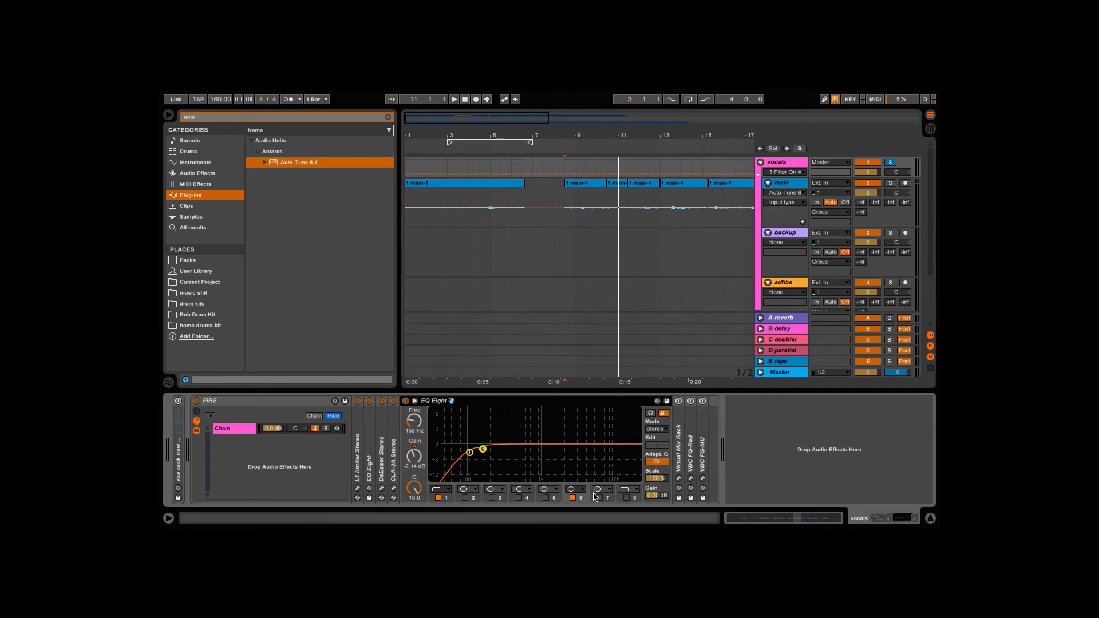
click(574, 498)
key(space)
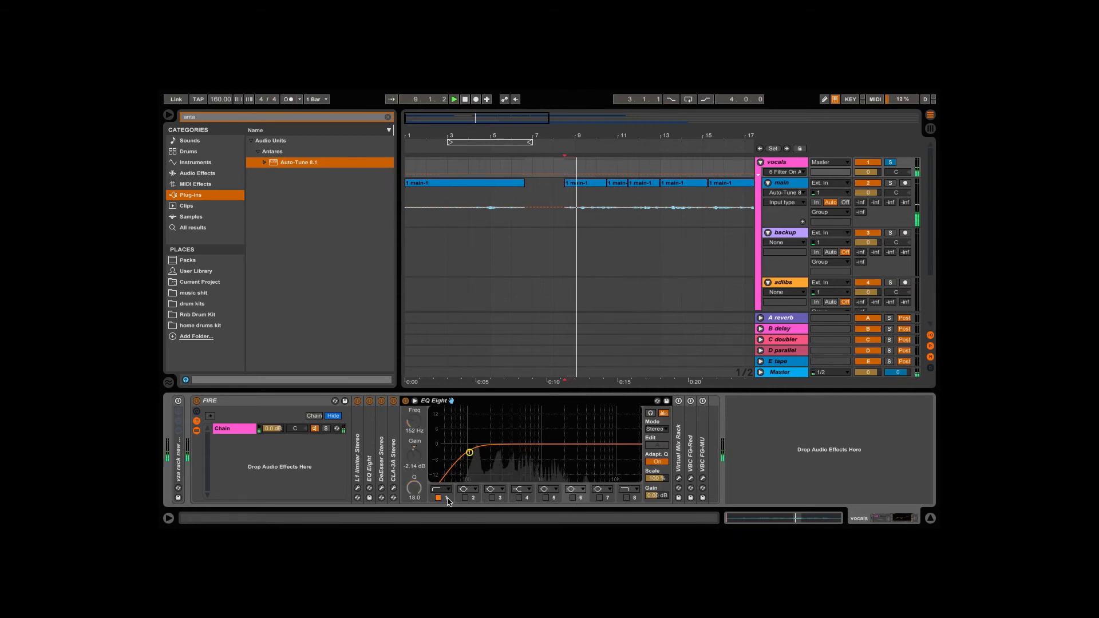
mouse_move(414, 421)
mouse_down()
mouse_move(414, 453)
mouse_move(414, 380)
mouse_move(414, 417)
mouse_up()
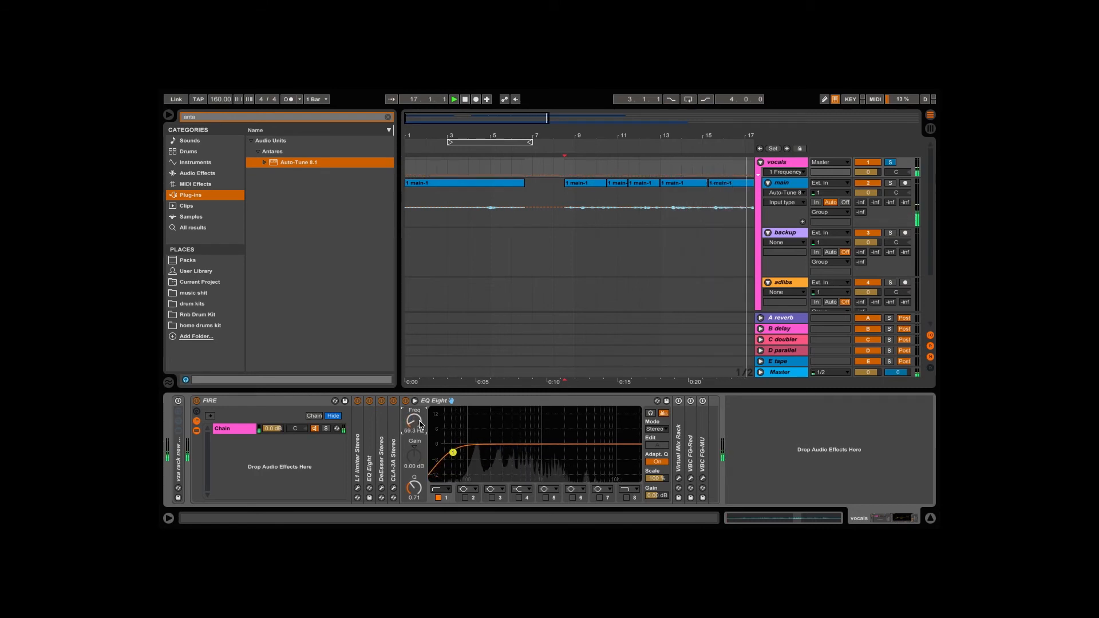
key(space)
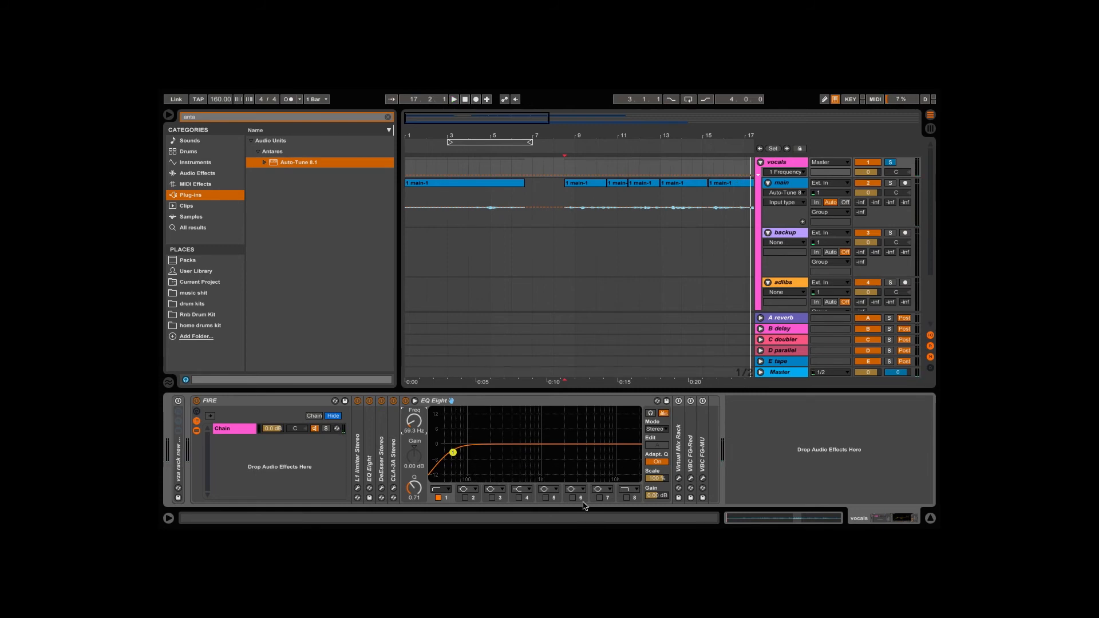
key(space)
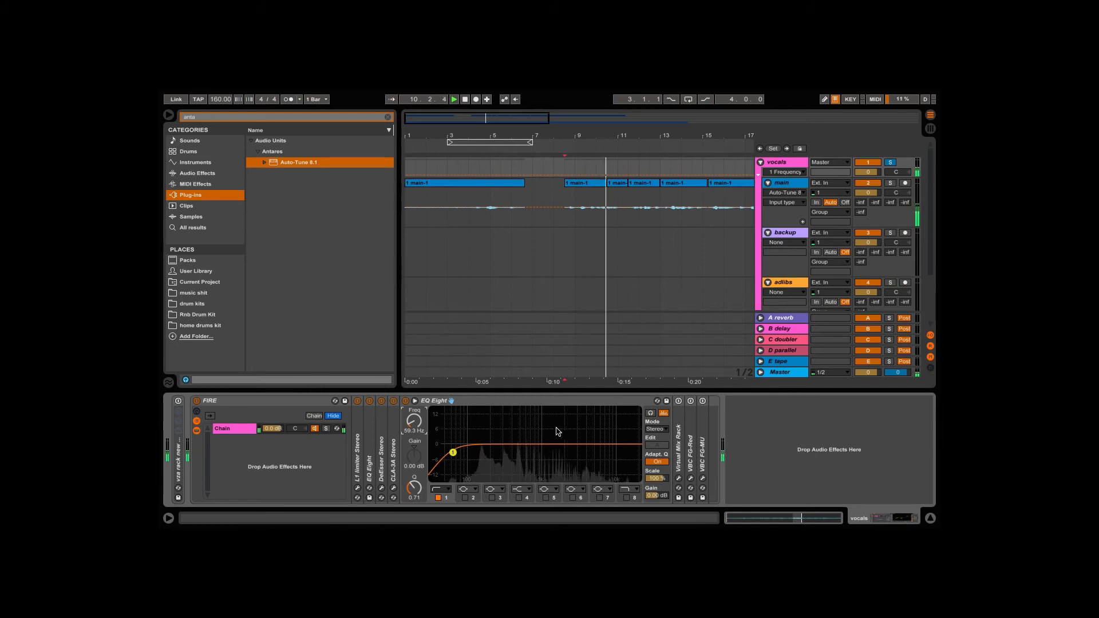
key(space)
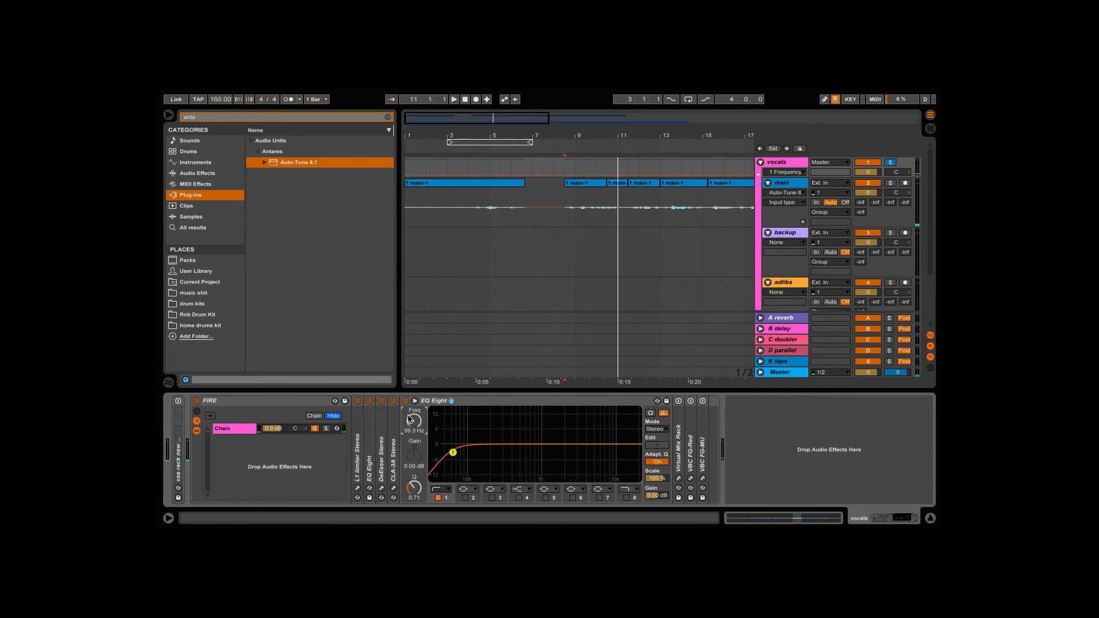
double_click(548, 400)
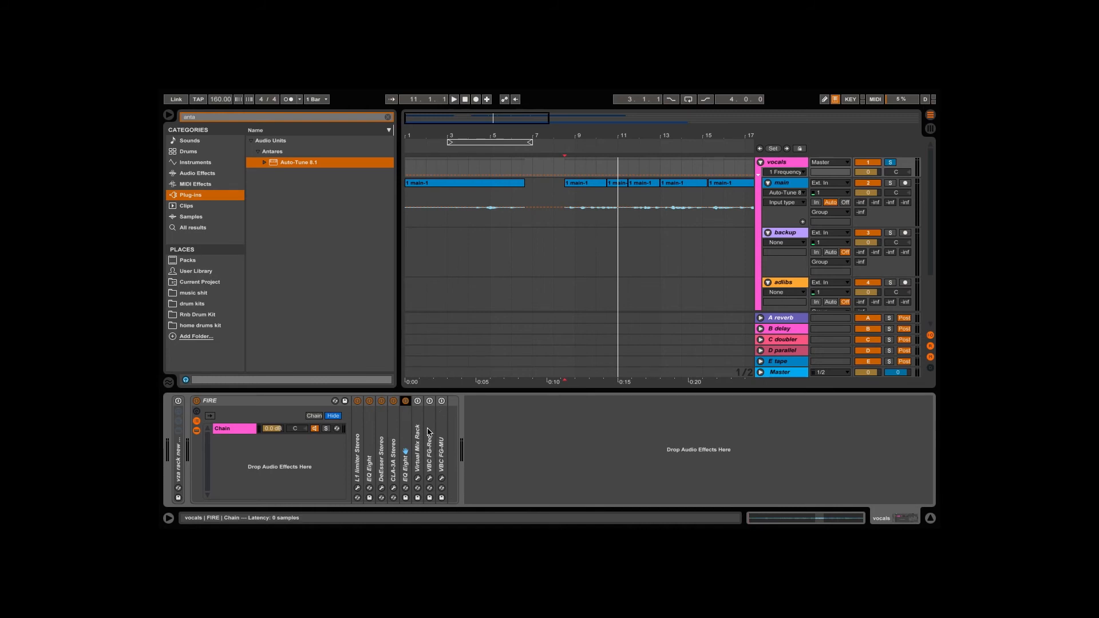
Duplicate the L1 limiter and place the copy between the second EQ Eight and the Virtual Mix Rack, expanded for editing.
click(355, 442)
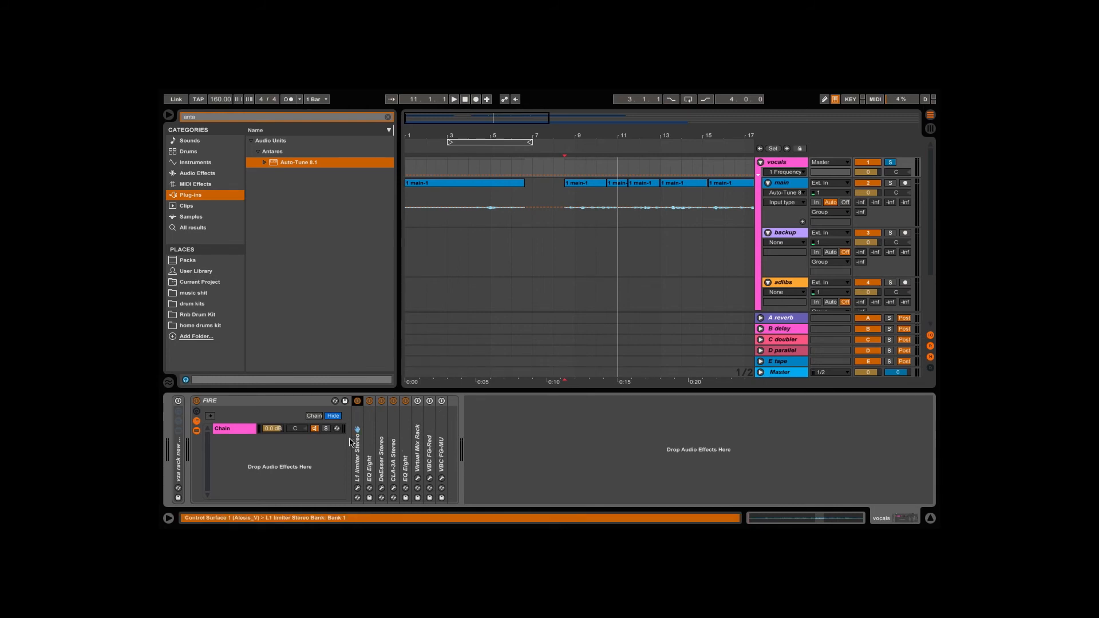
click(453, 445)
key(super+v)
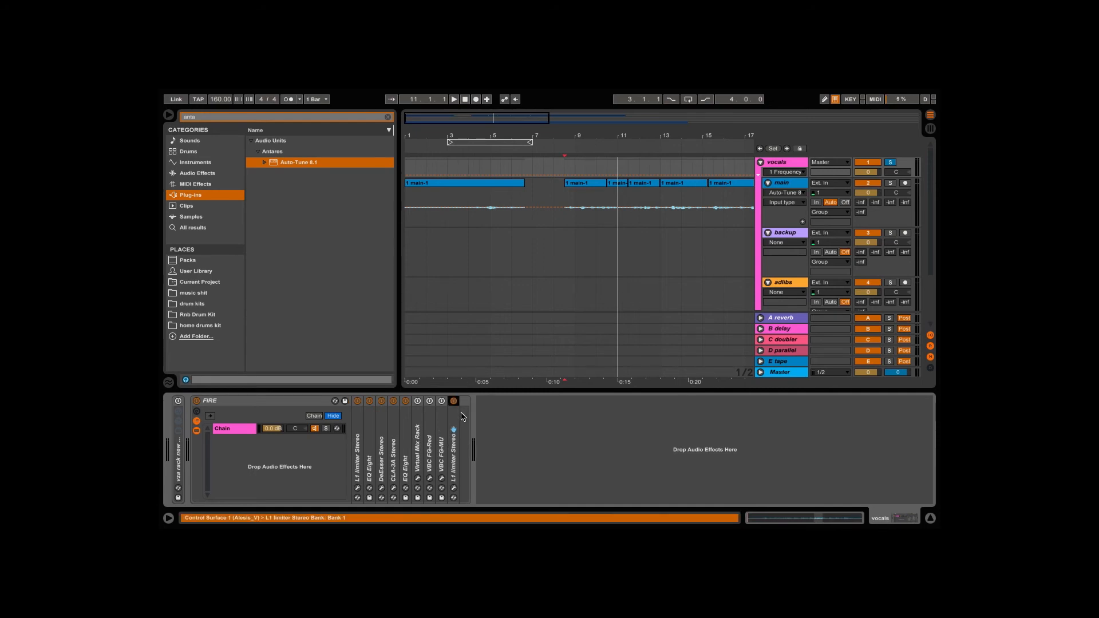
drag(456, 419, 431, 431)
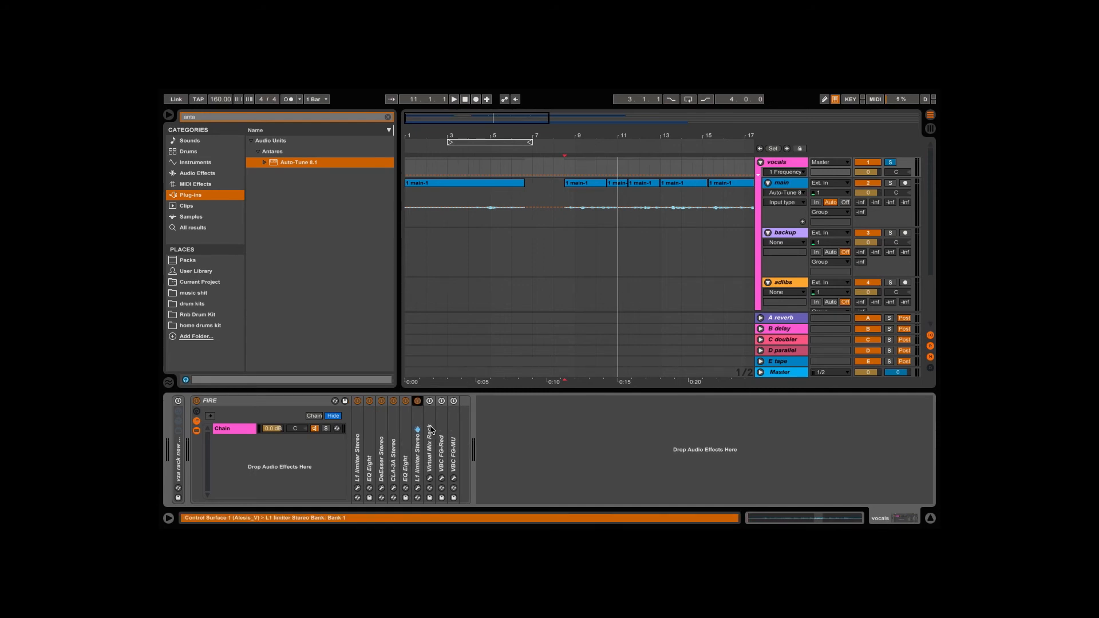
double_click(420, 429)
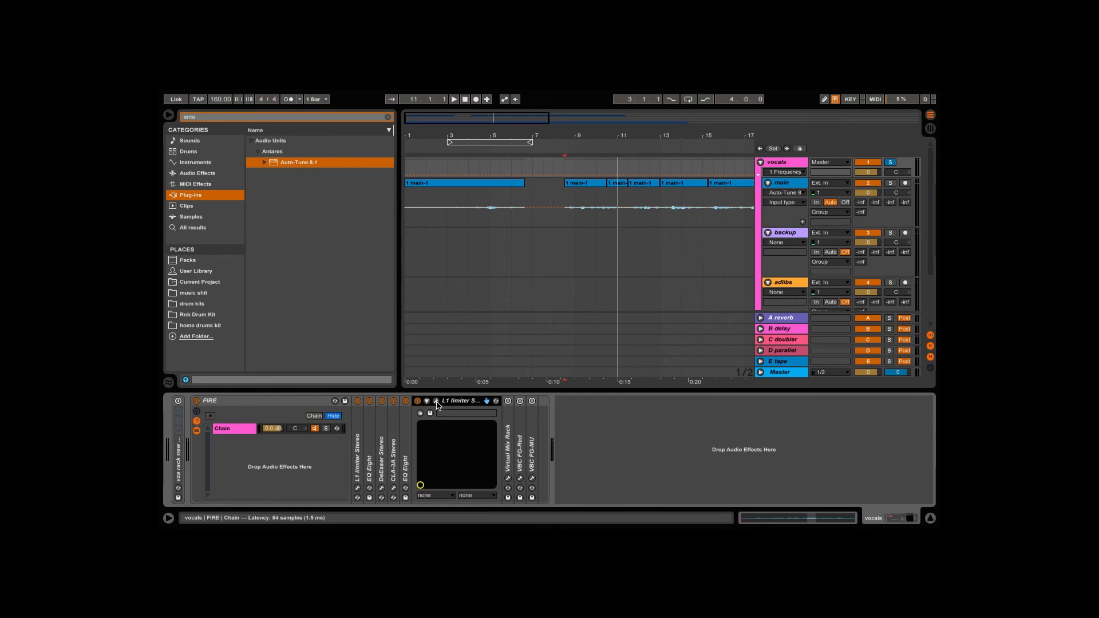
Adjust the out ceiling of the copied L1 limiter slightly during playback, close its plug-in window and collapse the device.
click(436, 400)
drag(288, 201, 273, 192)
key(space)
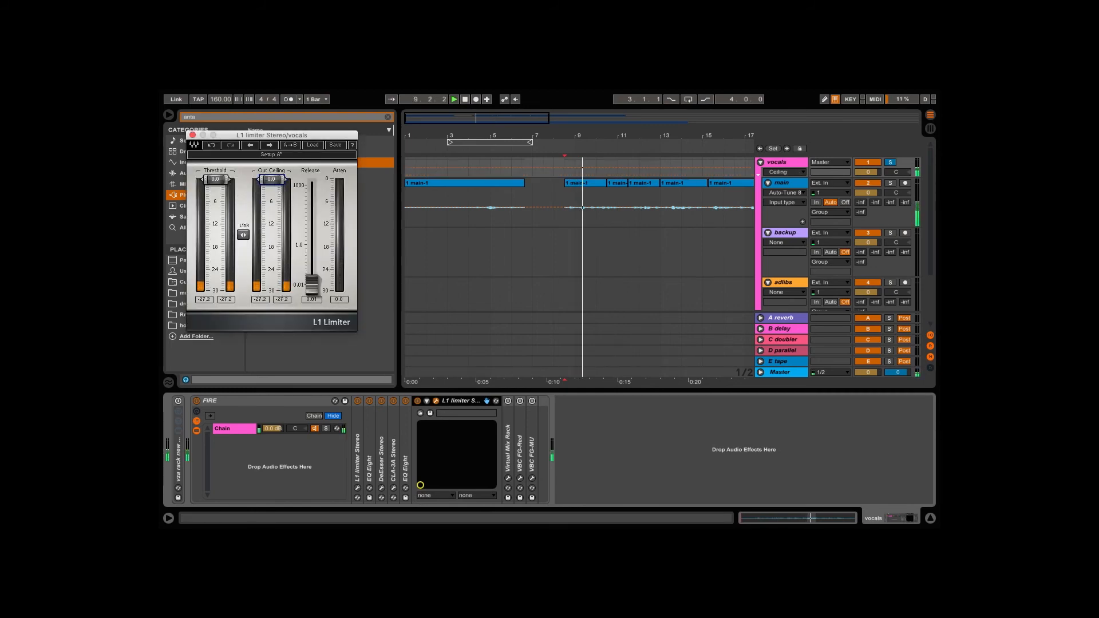
drag(273, 191, 272, 188)
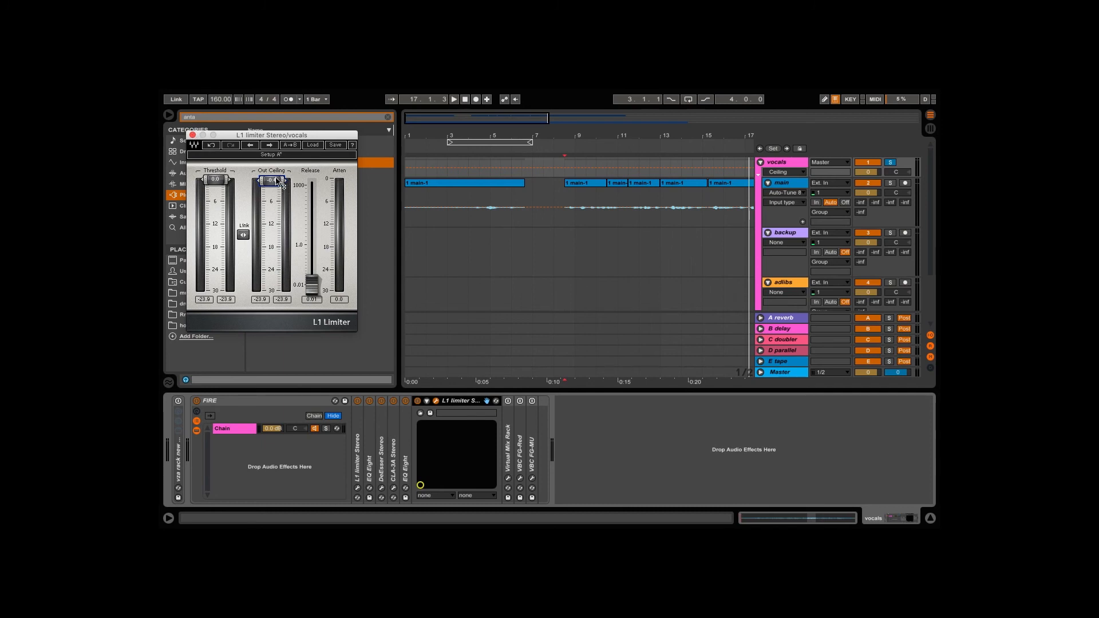
click(192, 138)
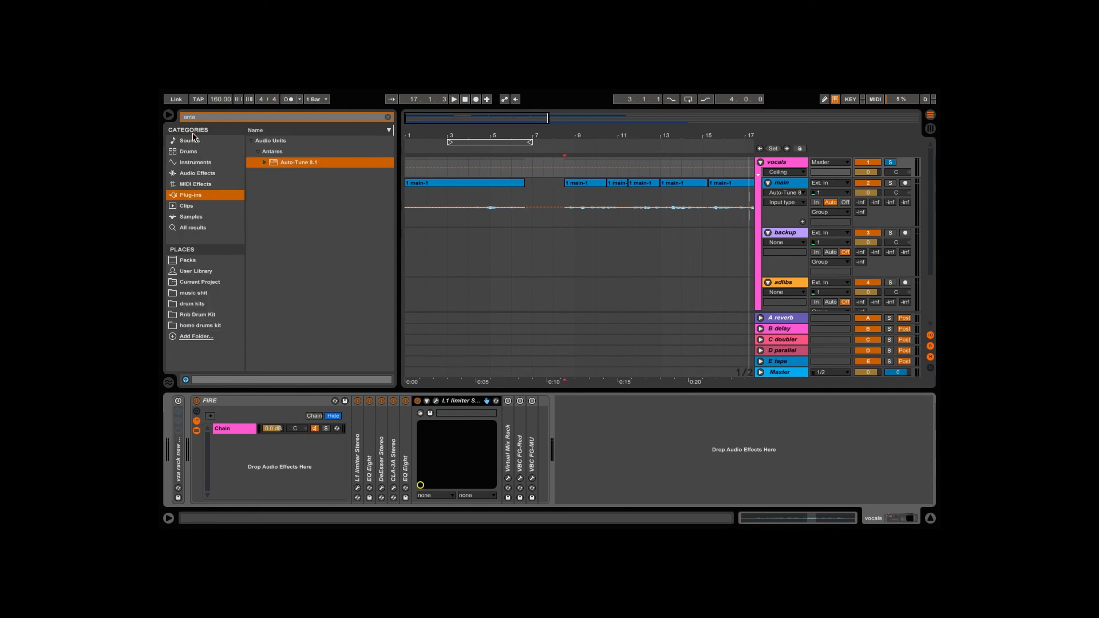
double_click(474, 402)
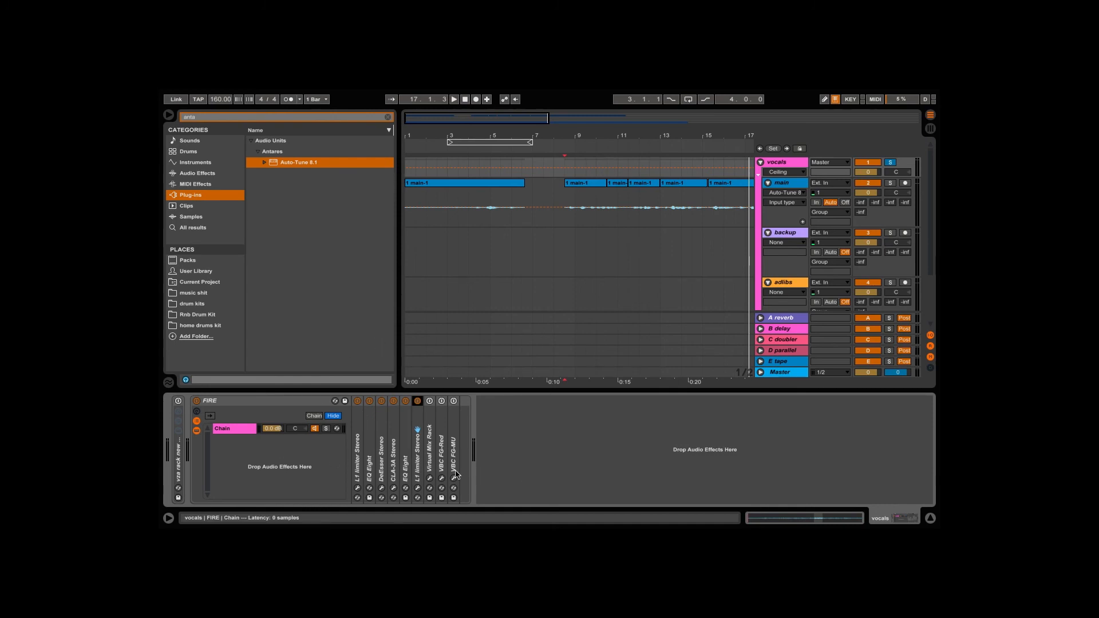
Play the processed vocals from the start of the second main clip and from bar 5, with the vocals group's effect chain shown.
click(356, 435)
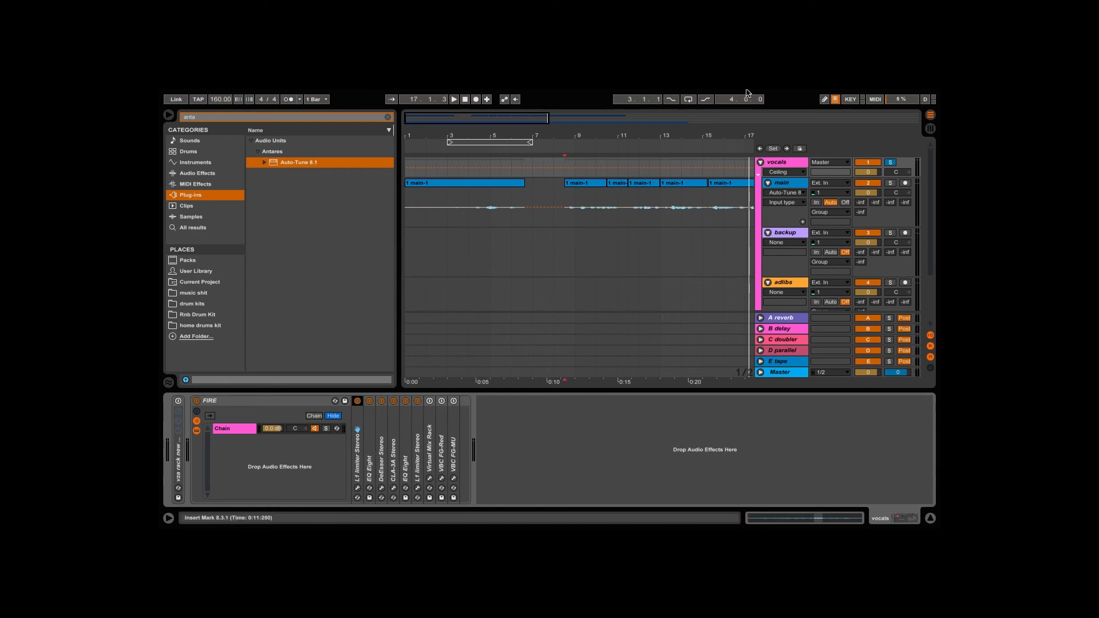
click(559, 223)
key(space)
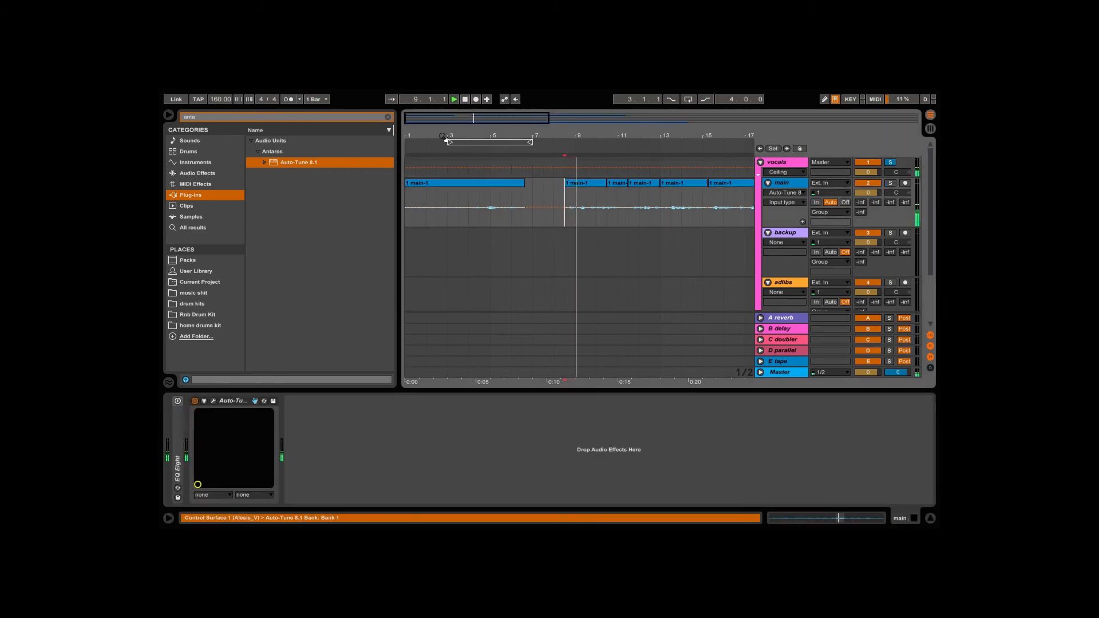
drag(569, 137, 567, 98)
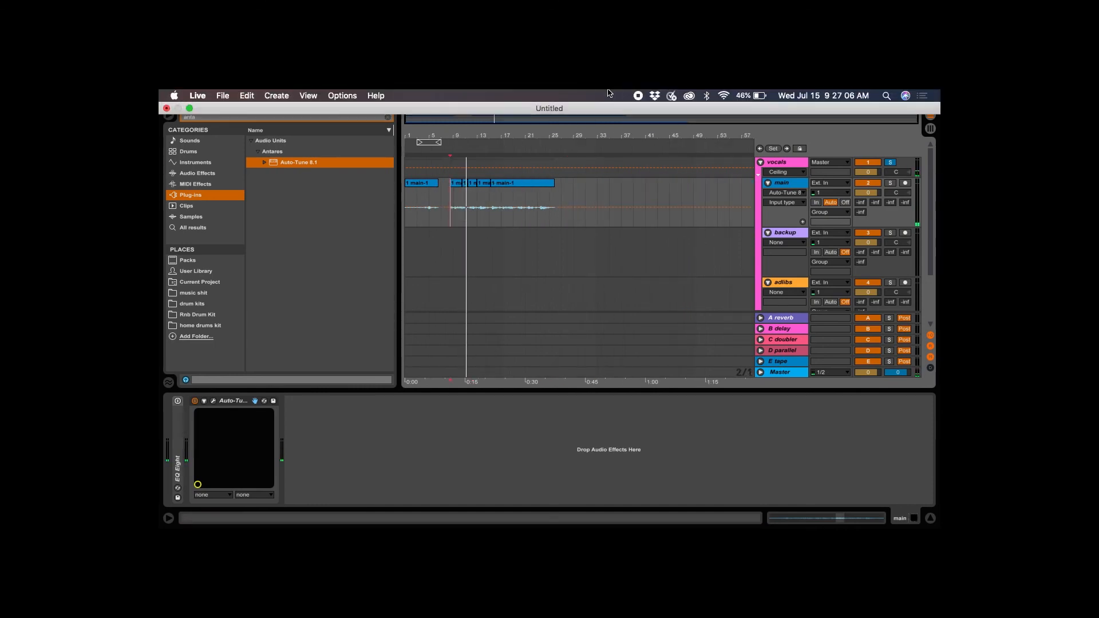
click(429, 219)
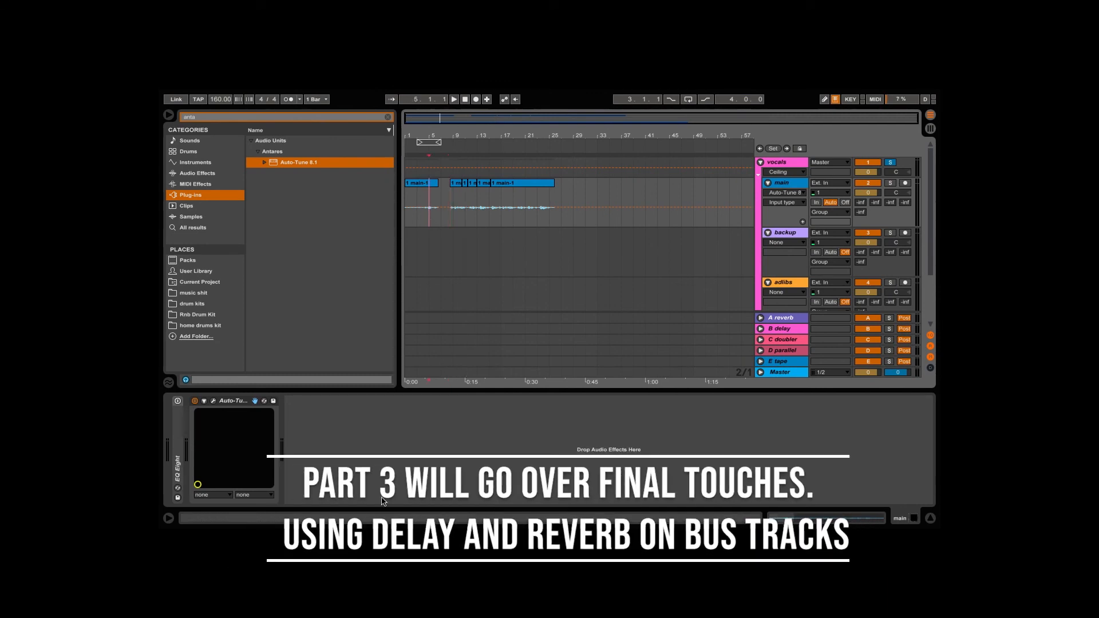
click(776, 163)
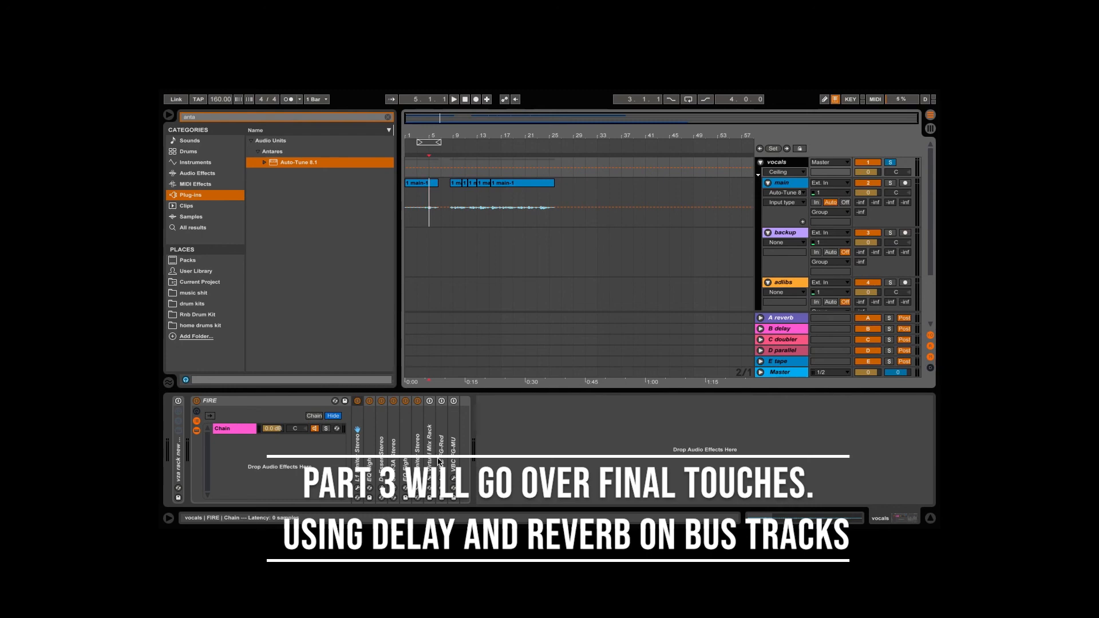
key(space)
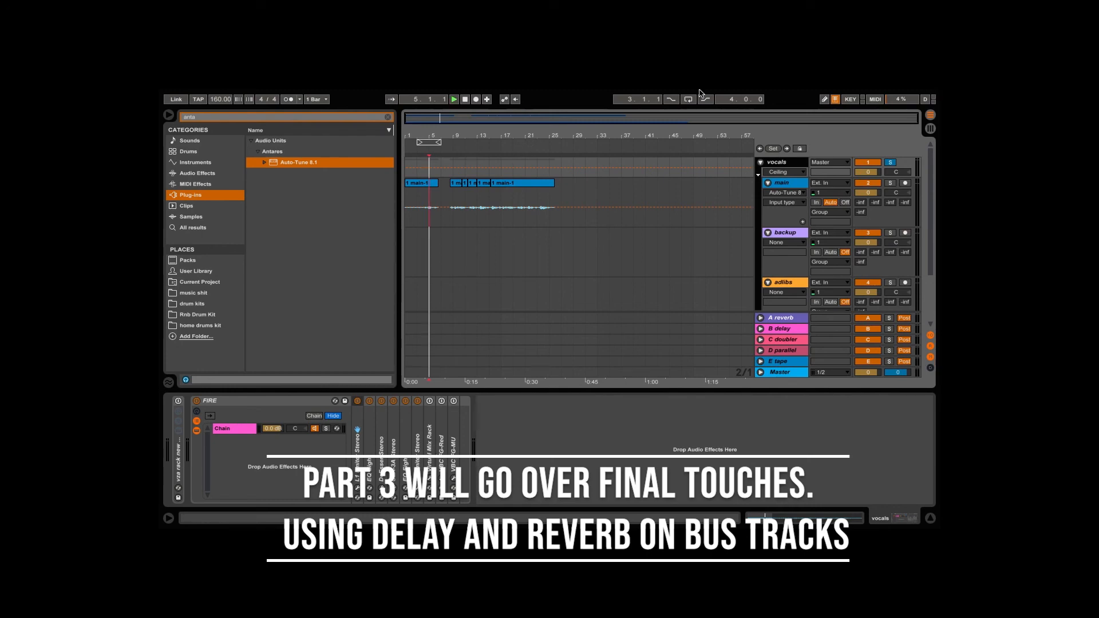